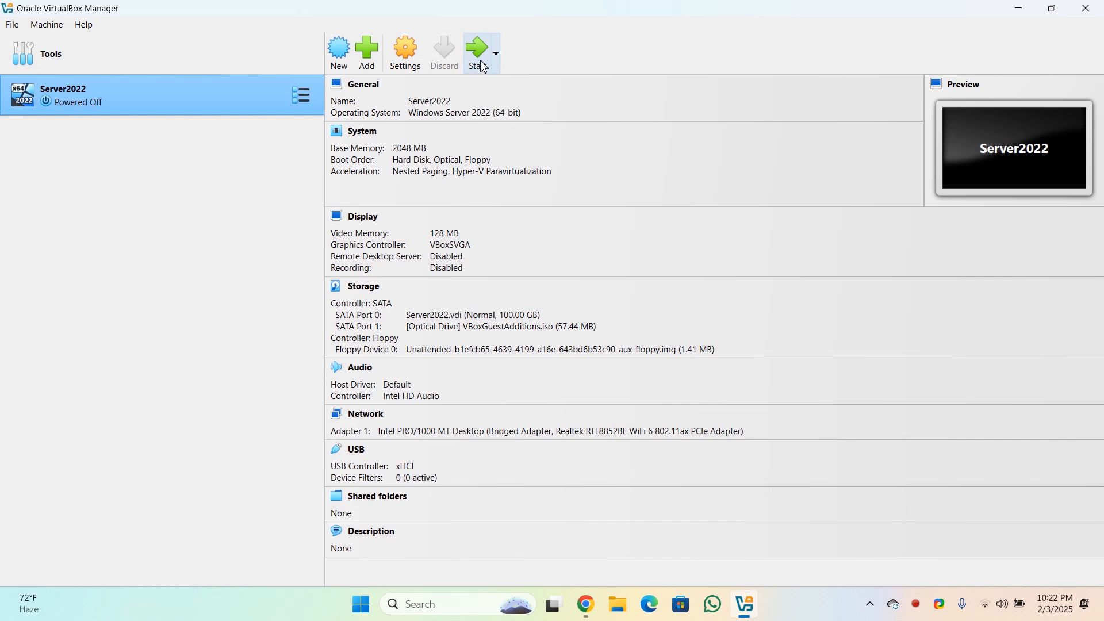
# Step: Start the Server2022 virtual machine, clear its notifications and dismiss the Shutdown Event Tracker without giving a reason
pyautogui.click(483, 65)
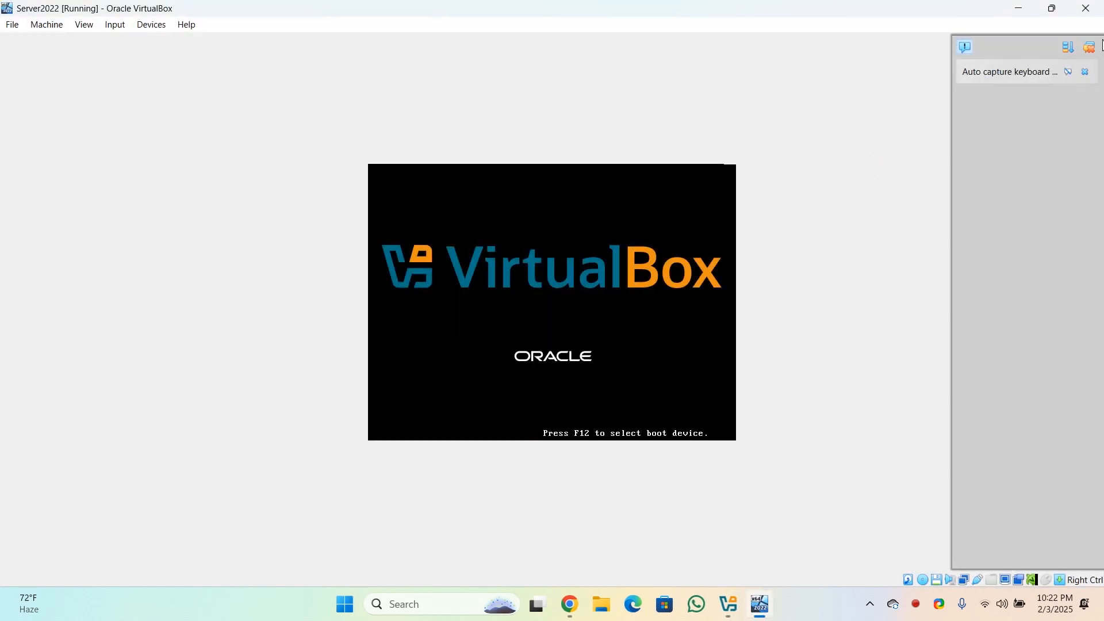
pyautogui.click(1088, 47)
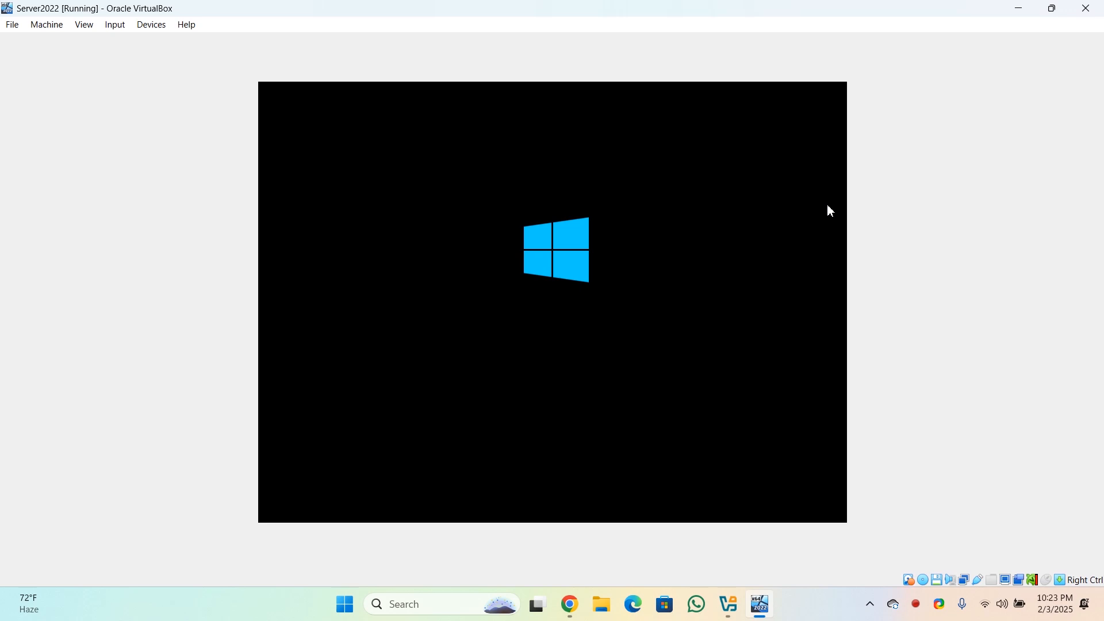
pyautogui.click(1053, 8)
pyautogui.click(1018, 8)
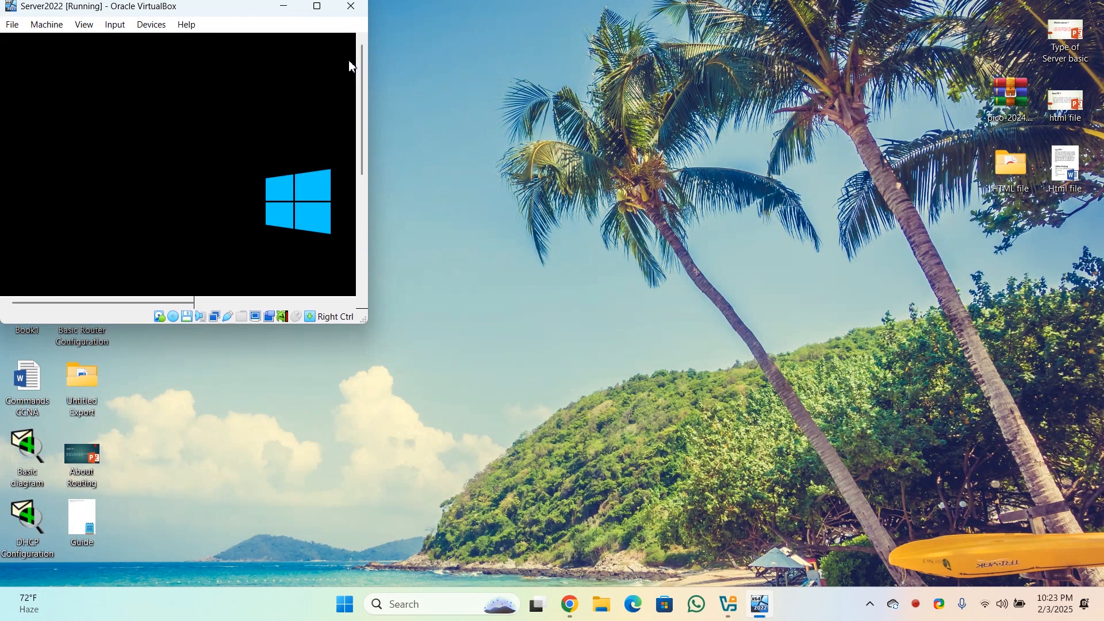
pyautogui.click(316, 7)
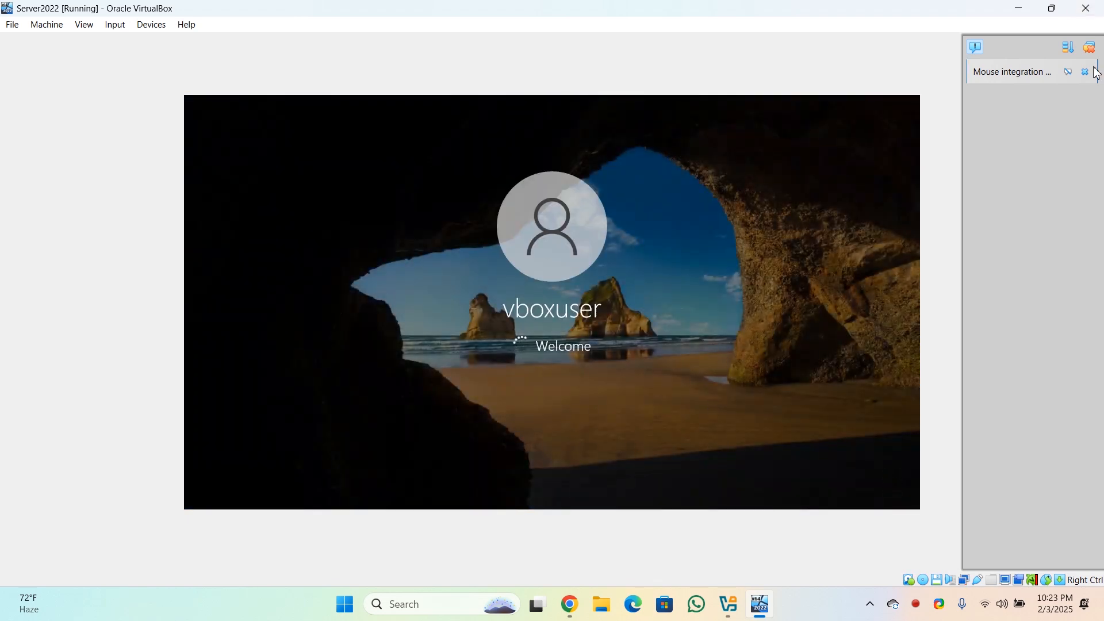
pyautogui.click(1089, 48)
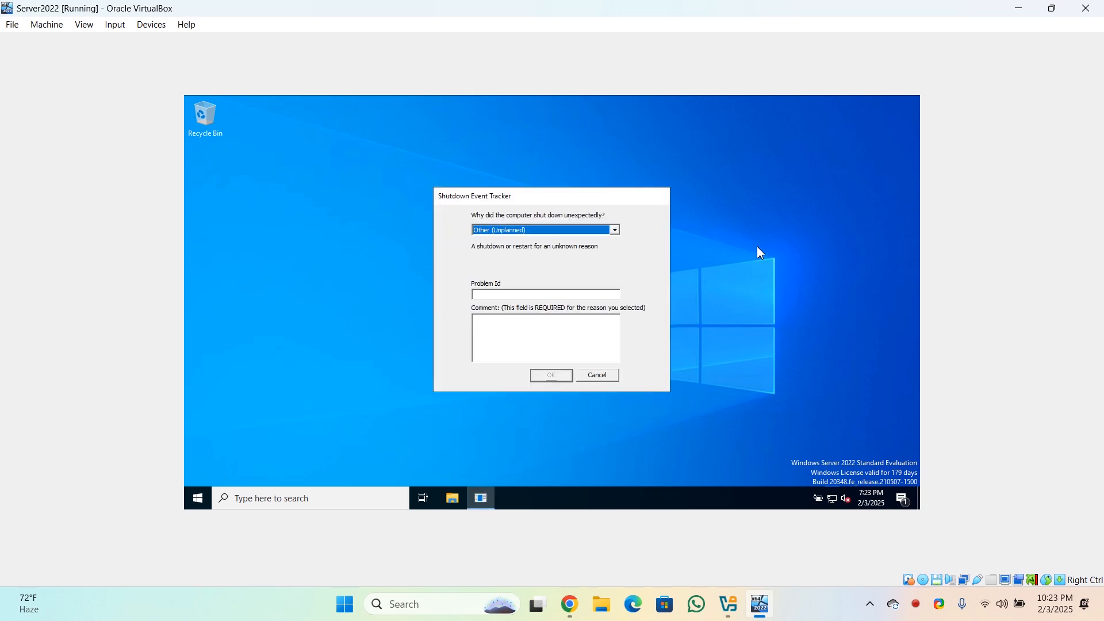
pyautogui.click(596, 376)
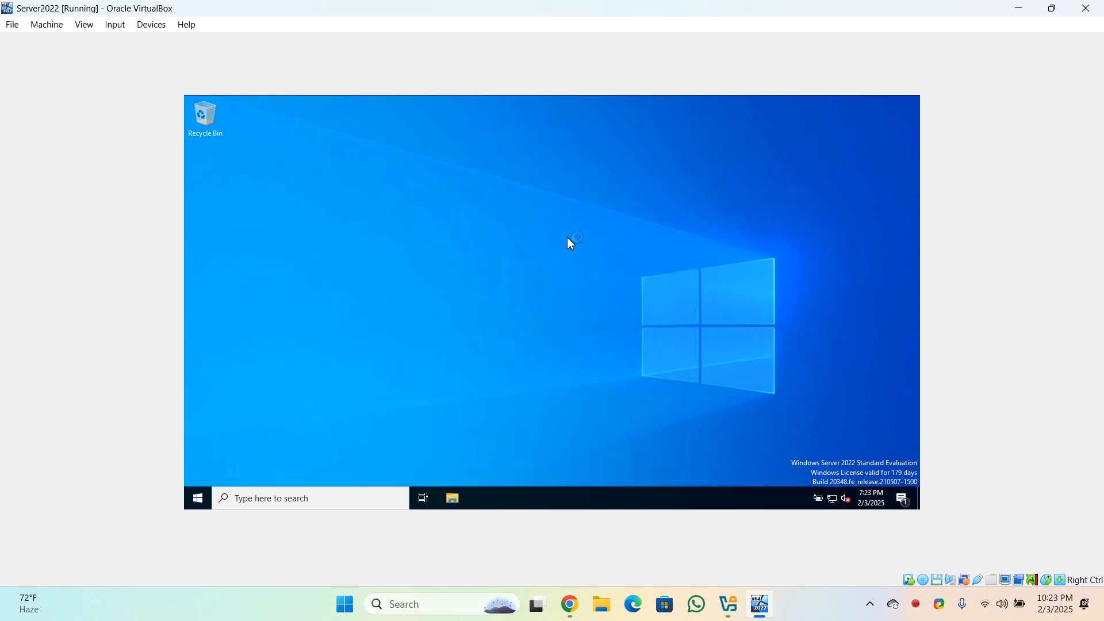
# Step: Insert the Guest Additions CD image and re-maximize the virtual machine window so the guest desktop fills it
pyautogui.click(1054, 8)
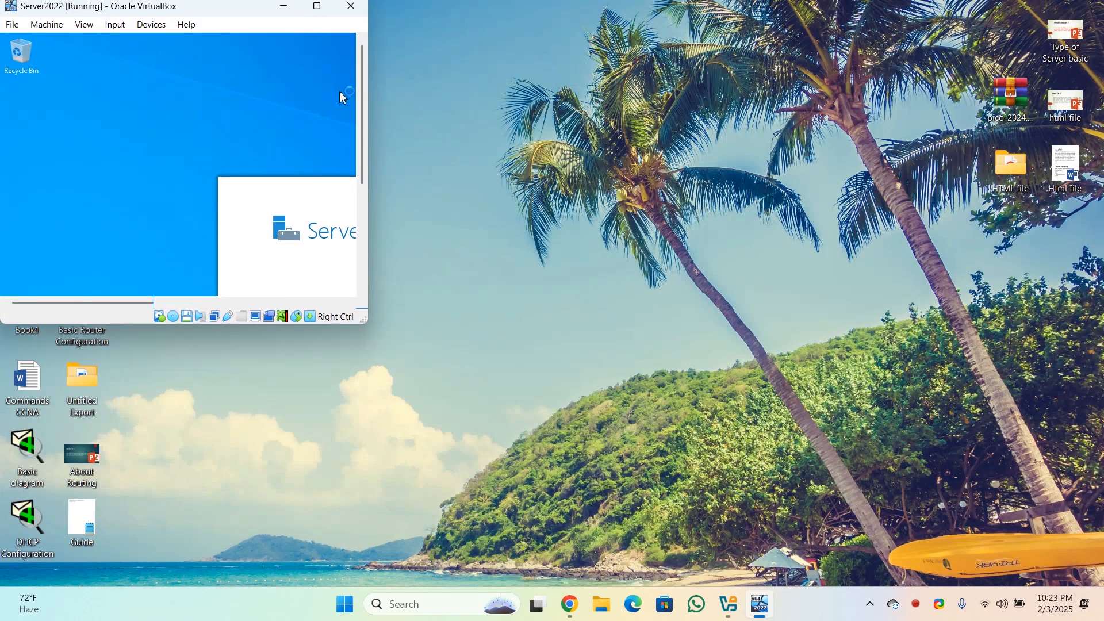
pyautogui.click(315, 7)
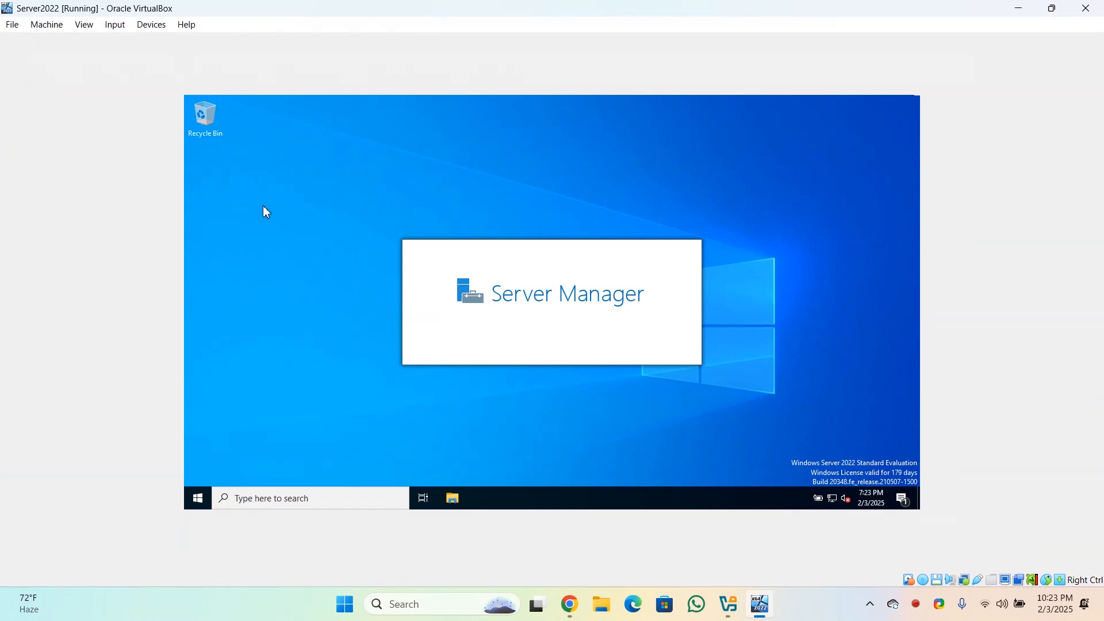
pyautogui.click(150, 24)
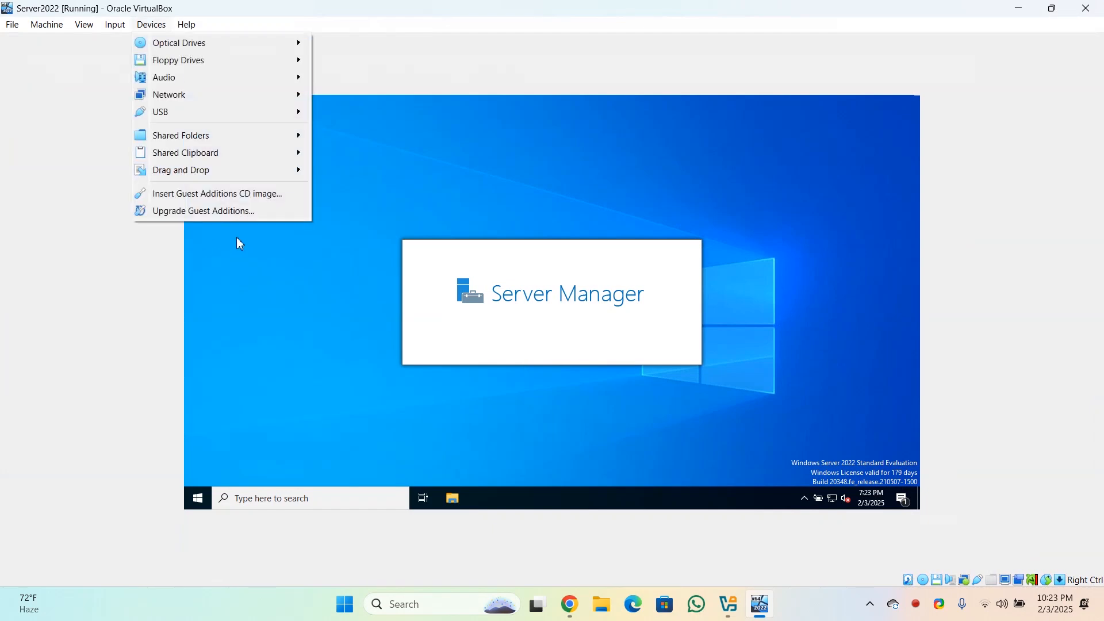
pyautogui.click(215, 195)
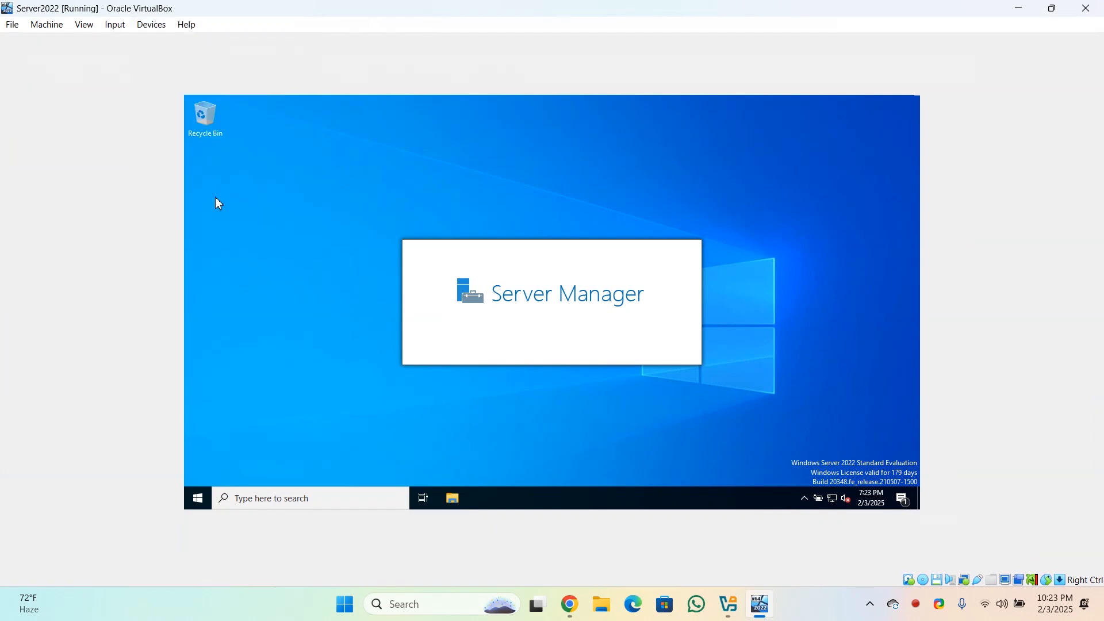
pyautogui.click(1056, 9)
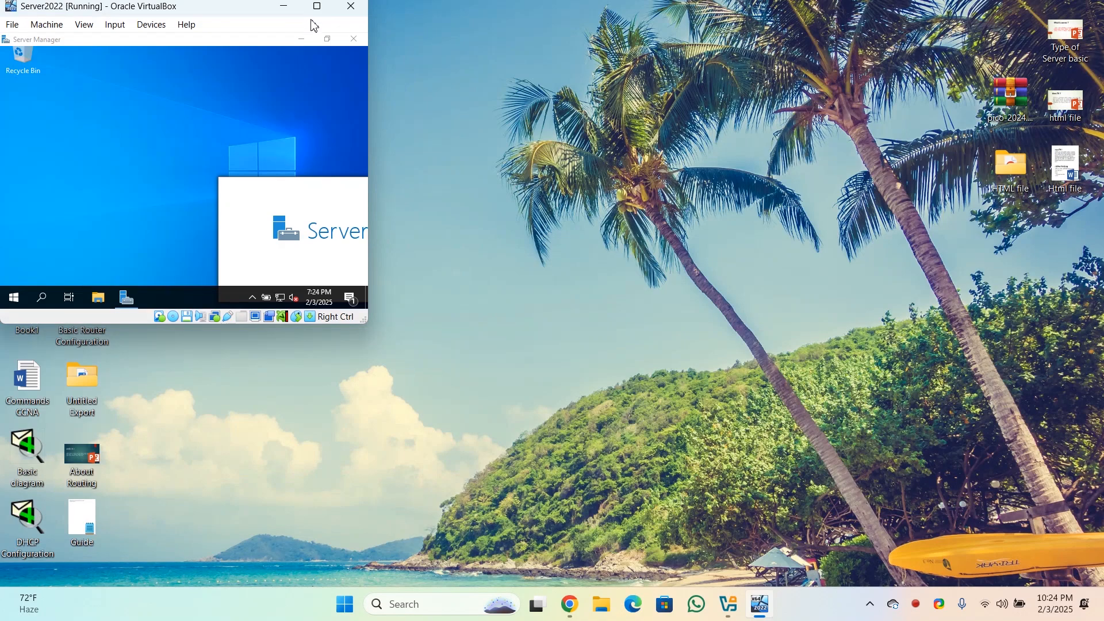
pyautogui.click(316, 7)
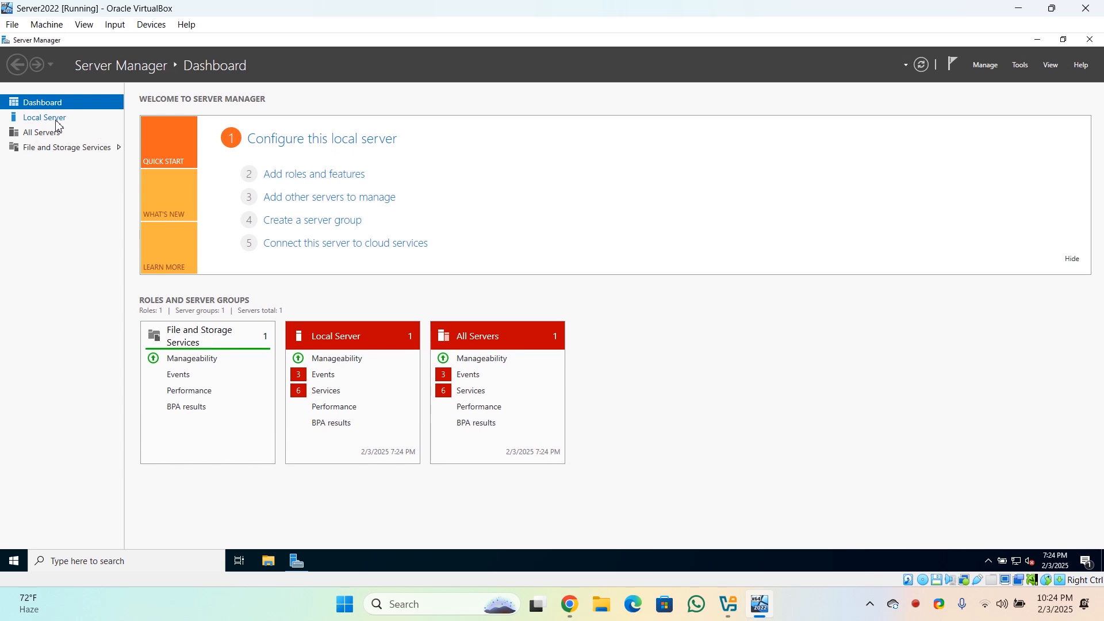
pyautogui.click(49, 117)
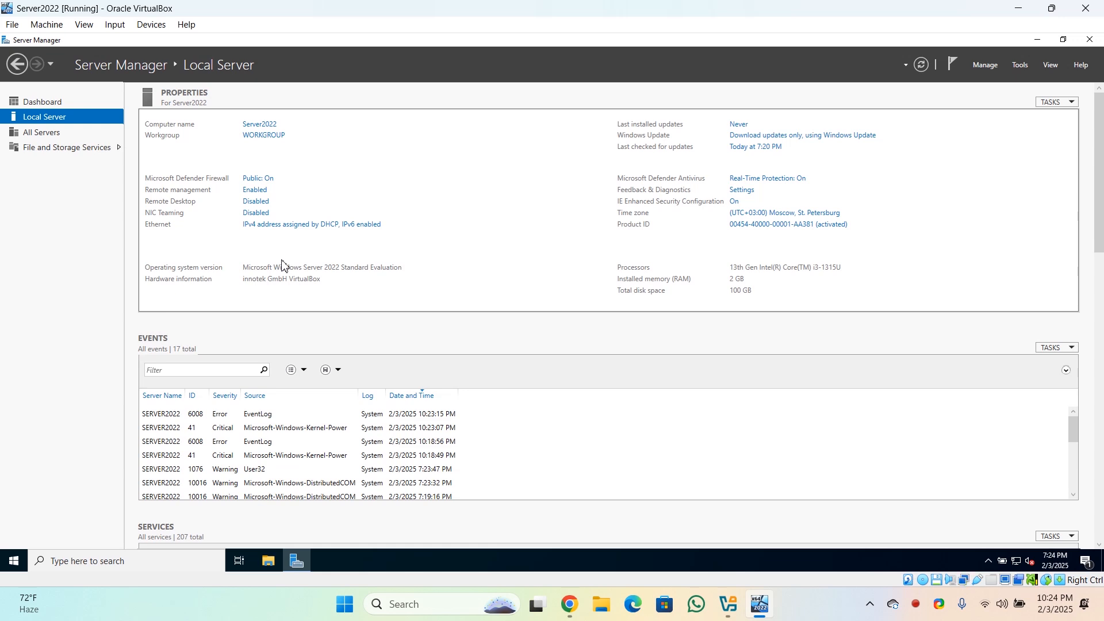
pyautogui.click(300, 230)
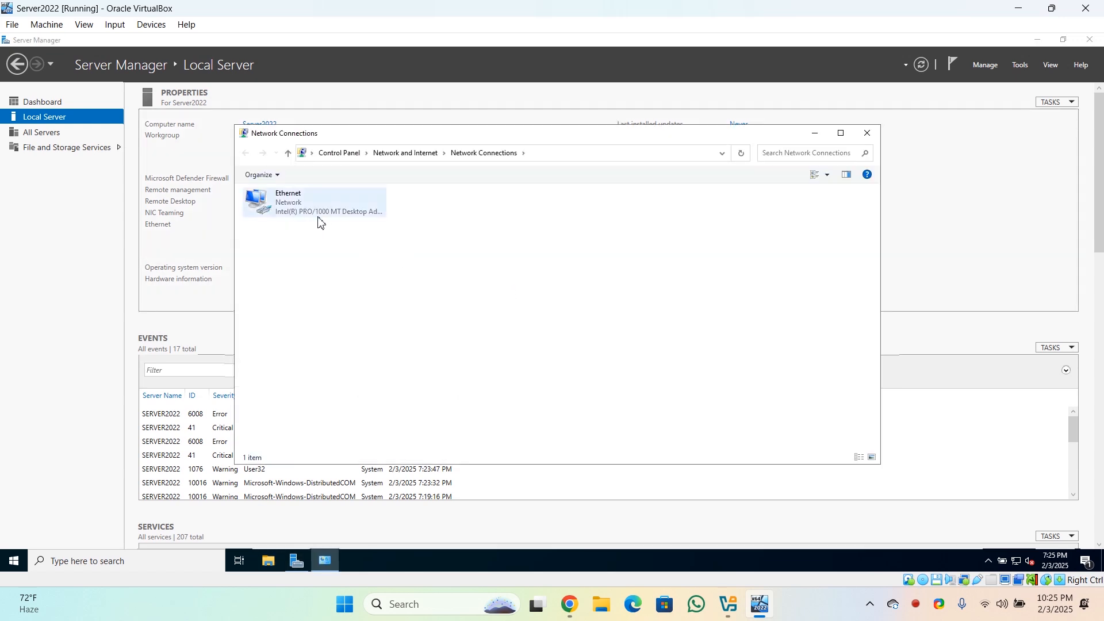
pyautogui.rightClick(324, 219)
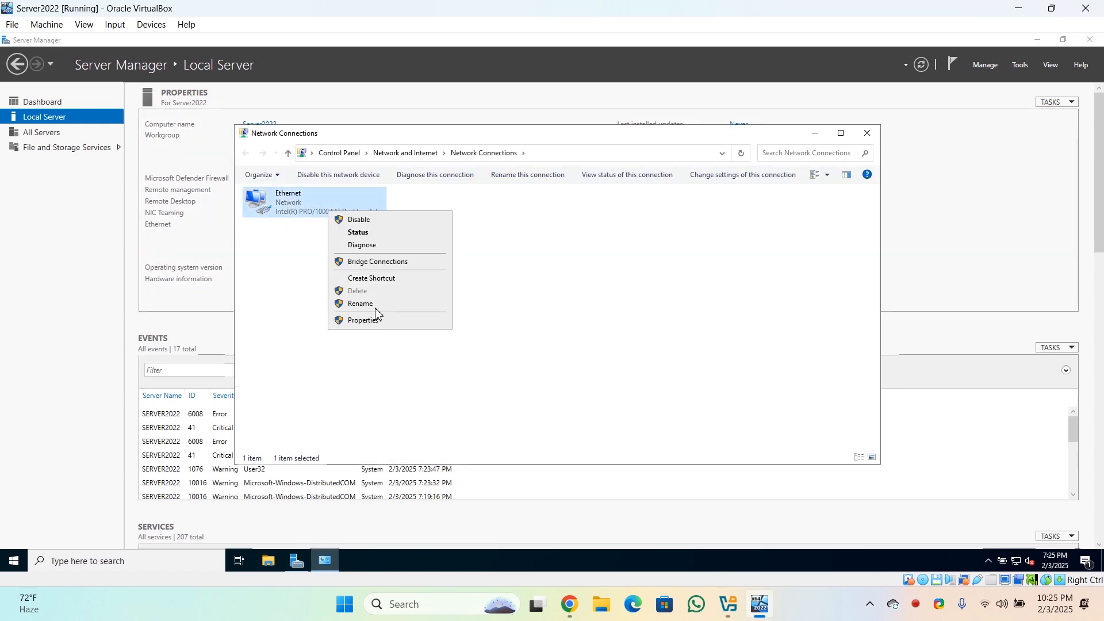
pyautogui.click(376, 320)
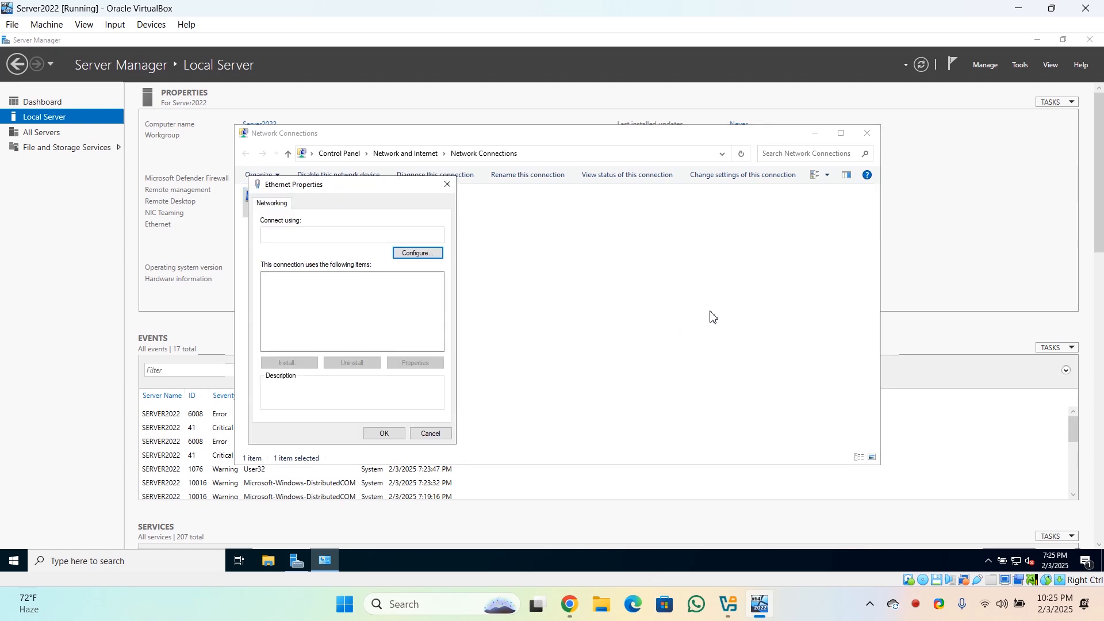
pyautogui.click(448, 184)
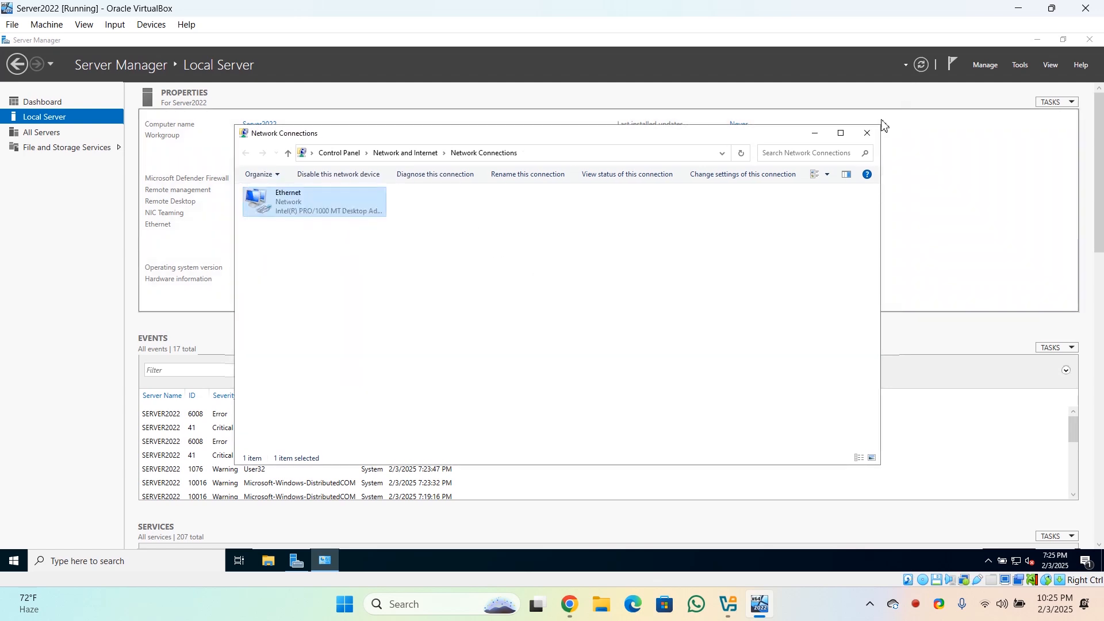
pyautogui.click(866, 133)
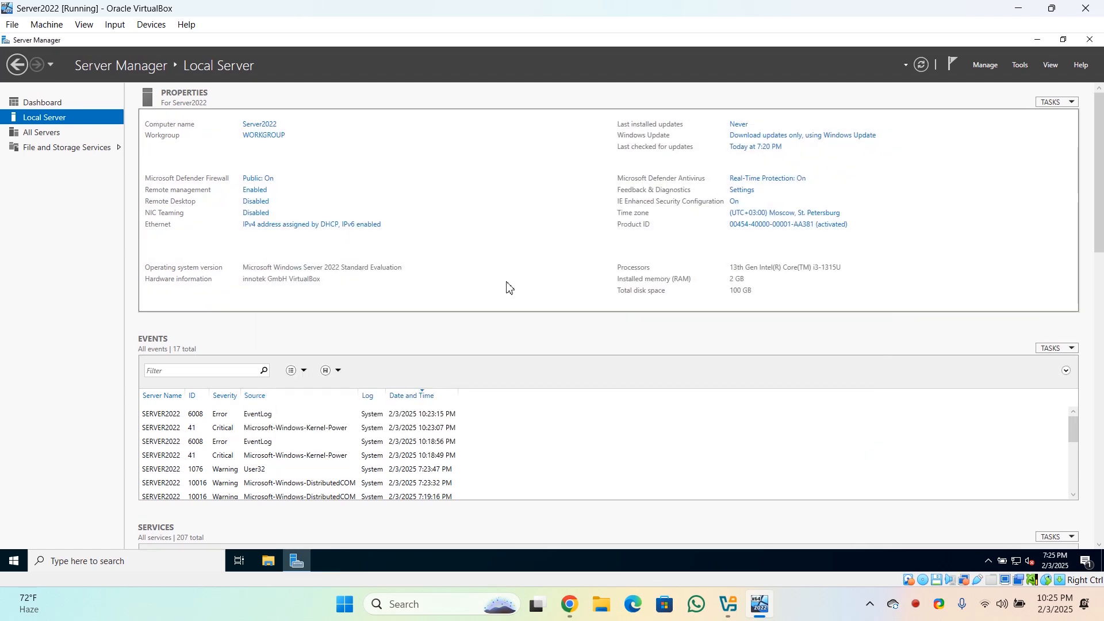
# Step: Open the Internet Protocol Version 4 (TCP/IPv4) properties of the Ethernet adapter through the guest's network settings
pyautogui.click(1015, 563)
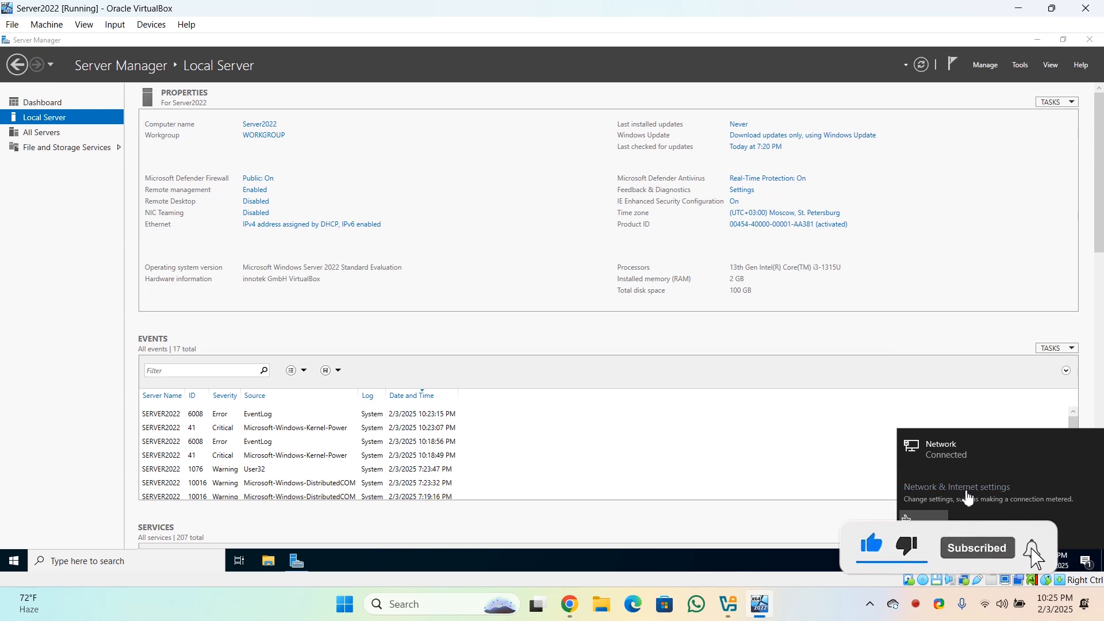
pyautogui.click(967, 494)
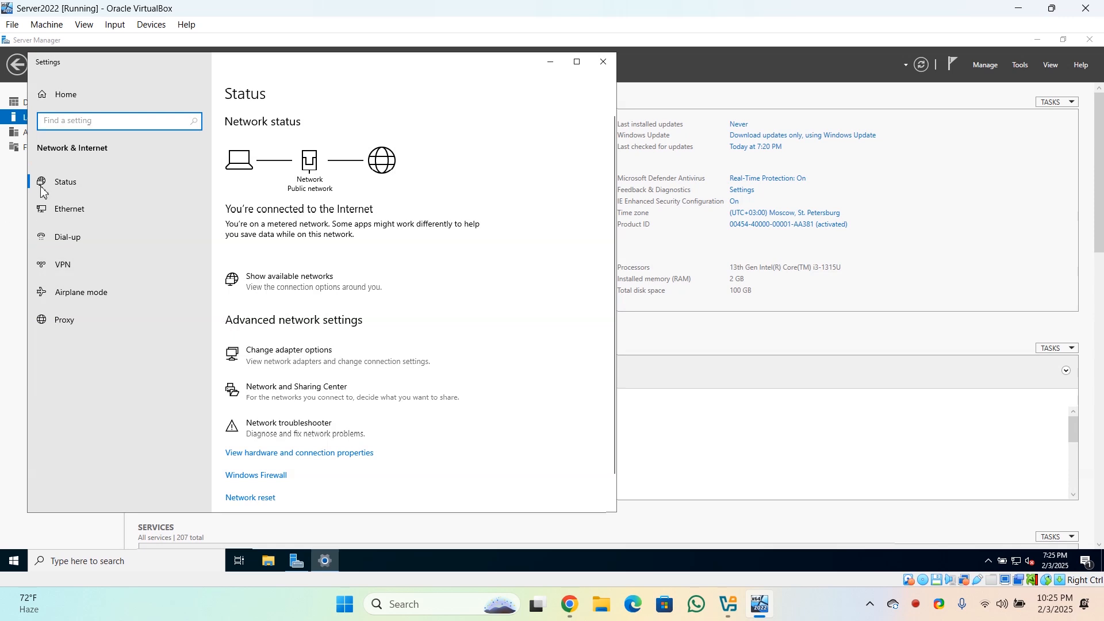
pyautogui.click(293, 362)
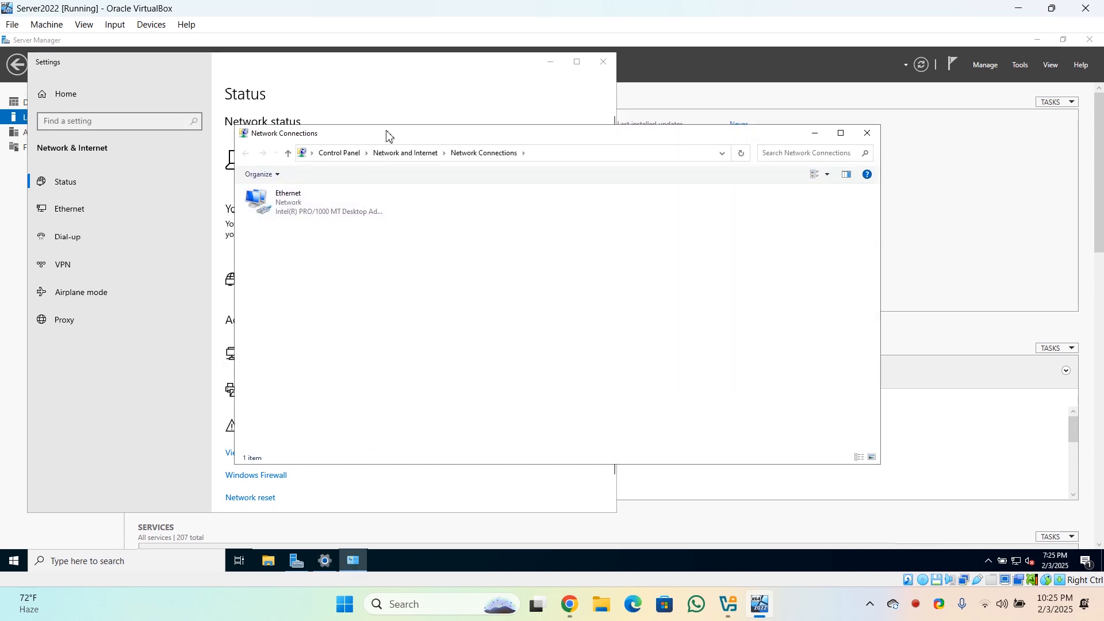
pyautogui.moveTo(386, 136); pyautogui.dragTo(405, 149)
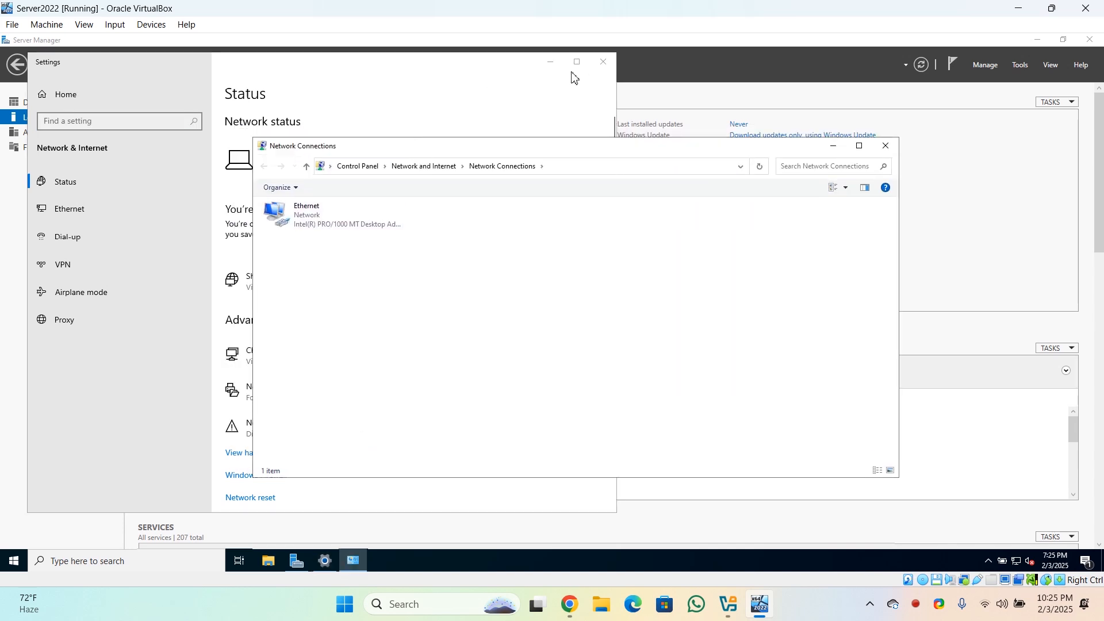
pyautogui.rightClick(311, 217)
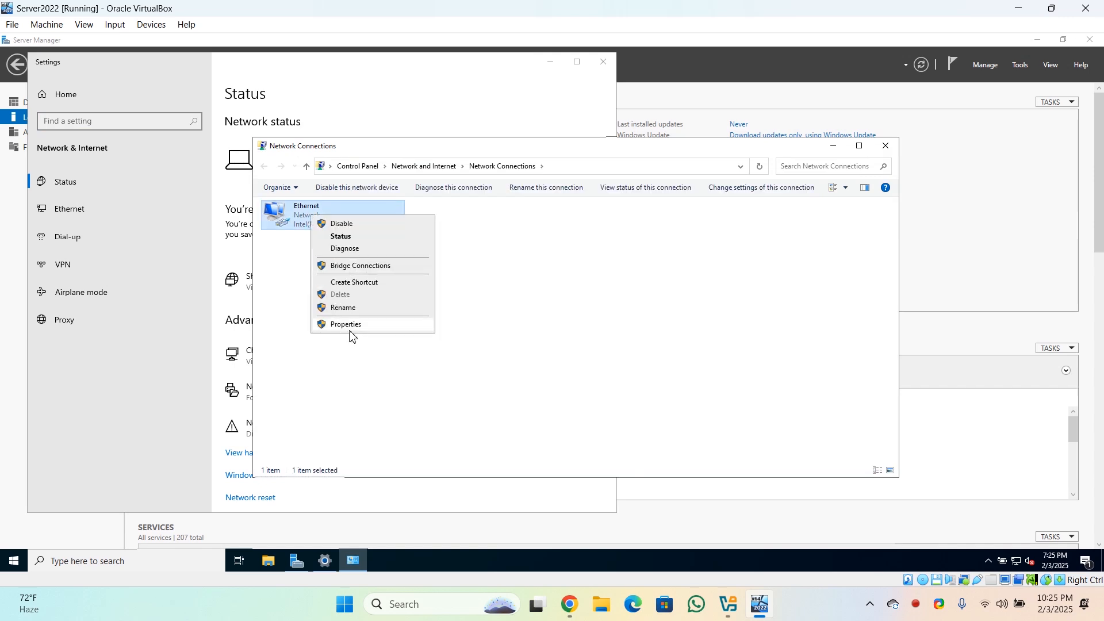
pyautogui.click(348, 324)
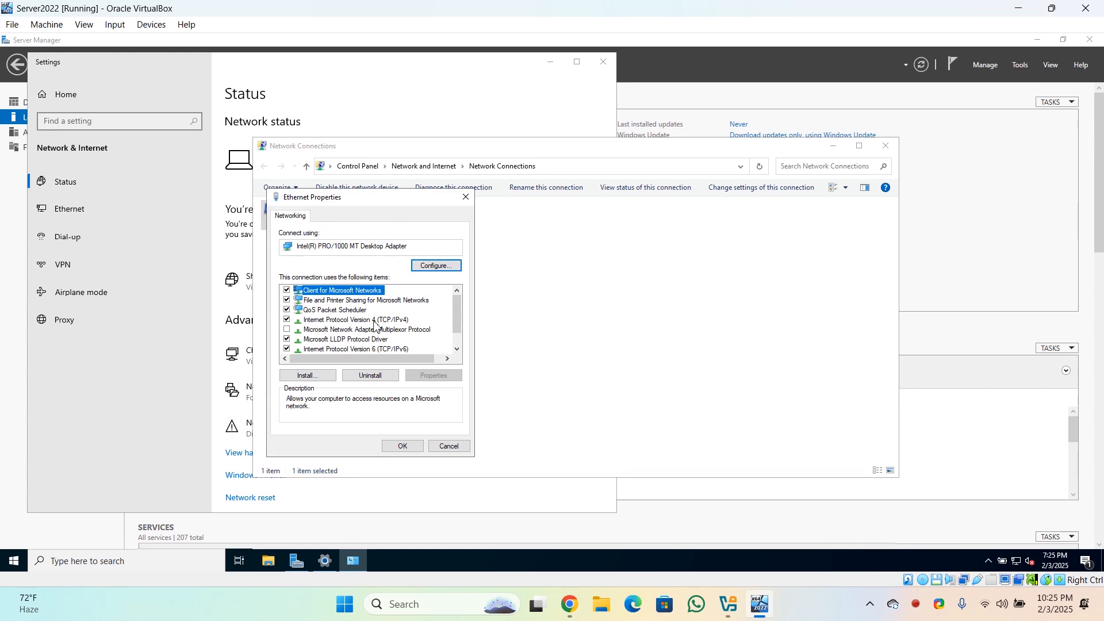
pyautogui.click(398, 321)
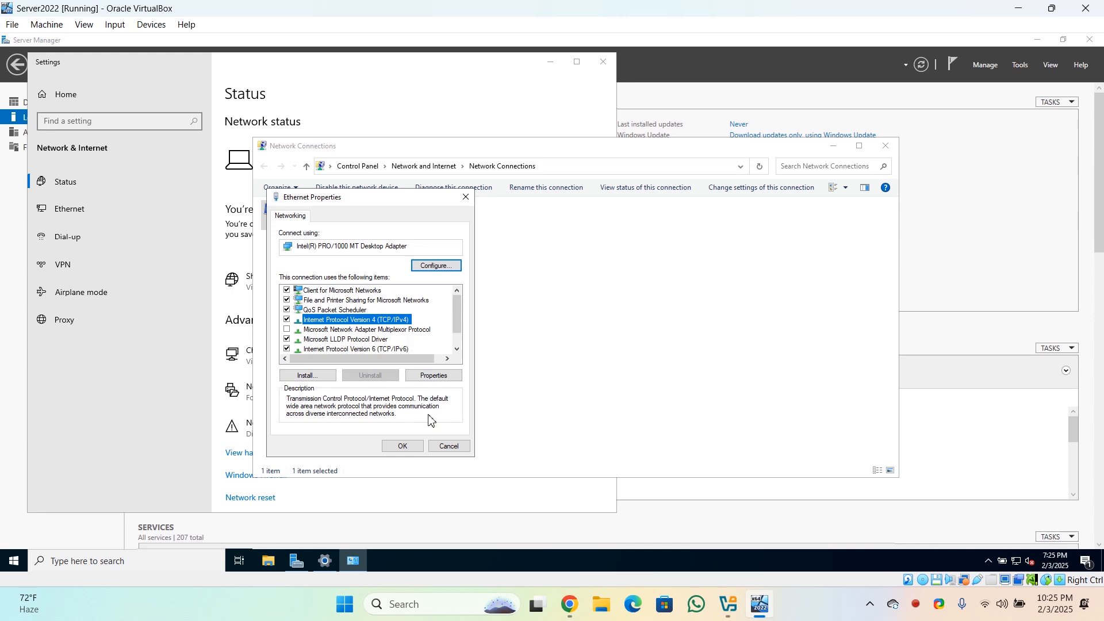
pyautogui.click(433, 376)
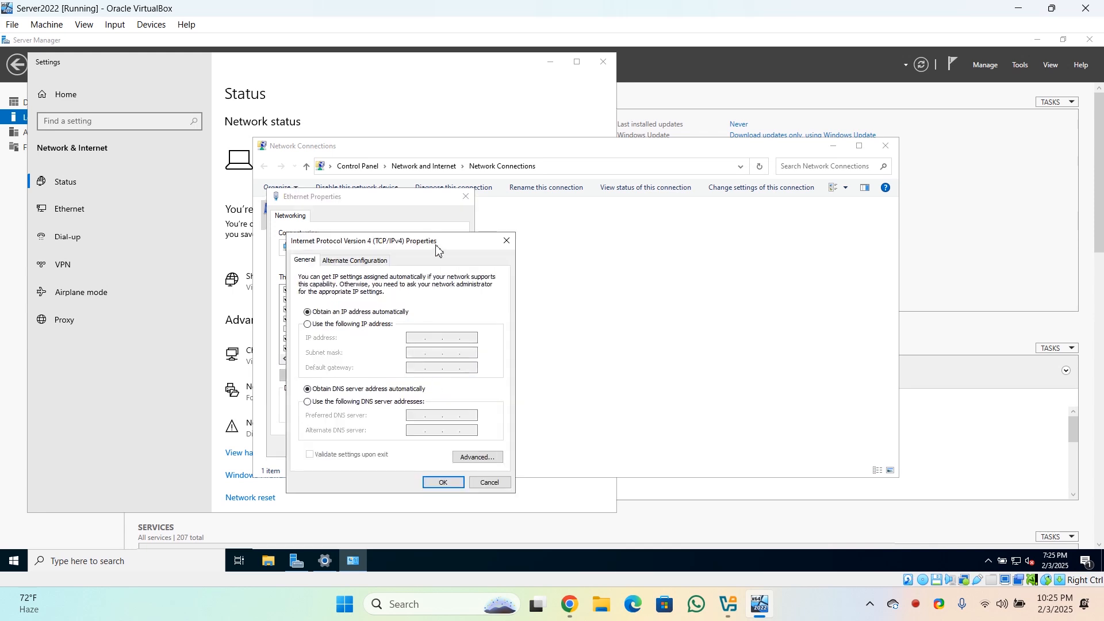
pyautogui.moveTo(435, 244); pyautogui.dragTo(532, 177)
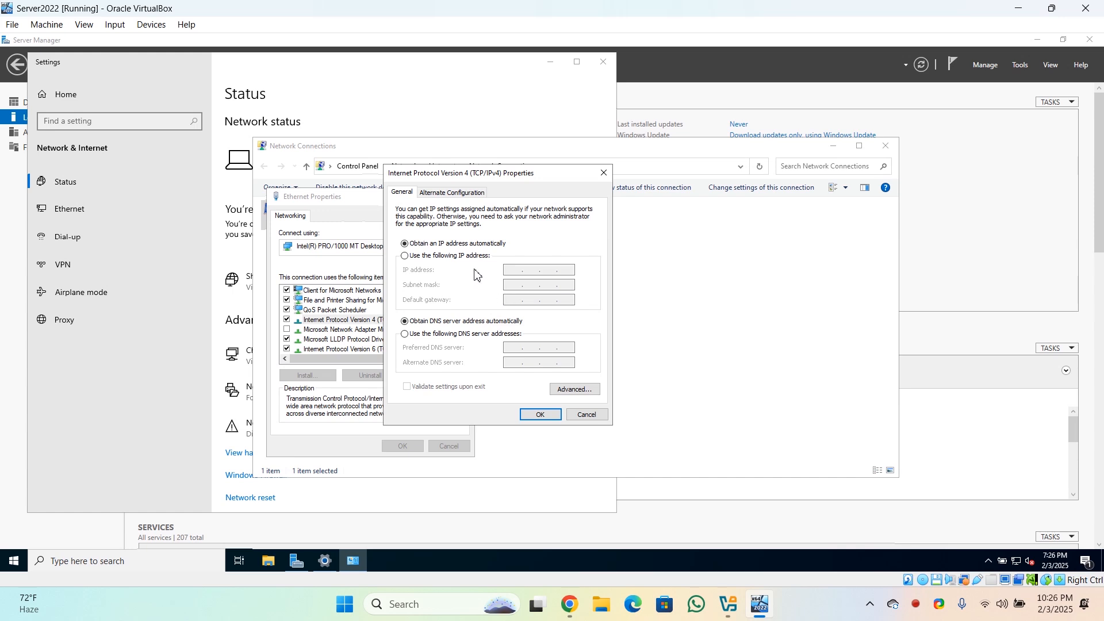
# Step: Assign the static IP address 192.168.0.10 with subnet mask 255.255.255.0 and default gateway 192.168.0.1
pyautogui.click(418, 258)
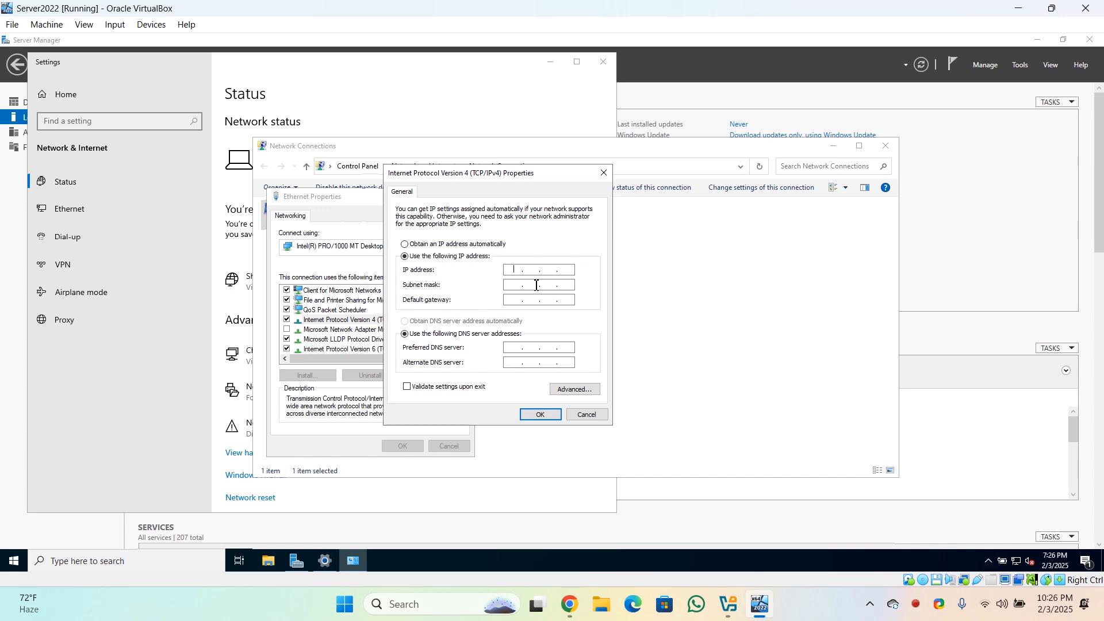
pyautogui.press('End')
pyautogui.click(517, 270)
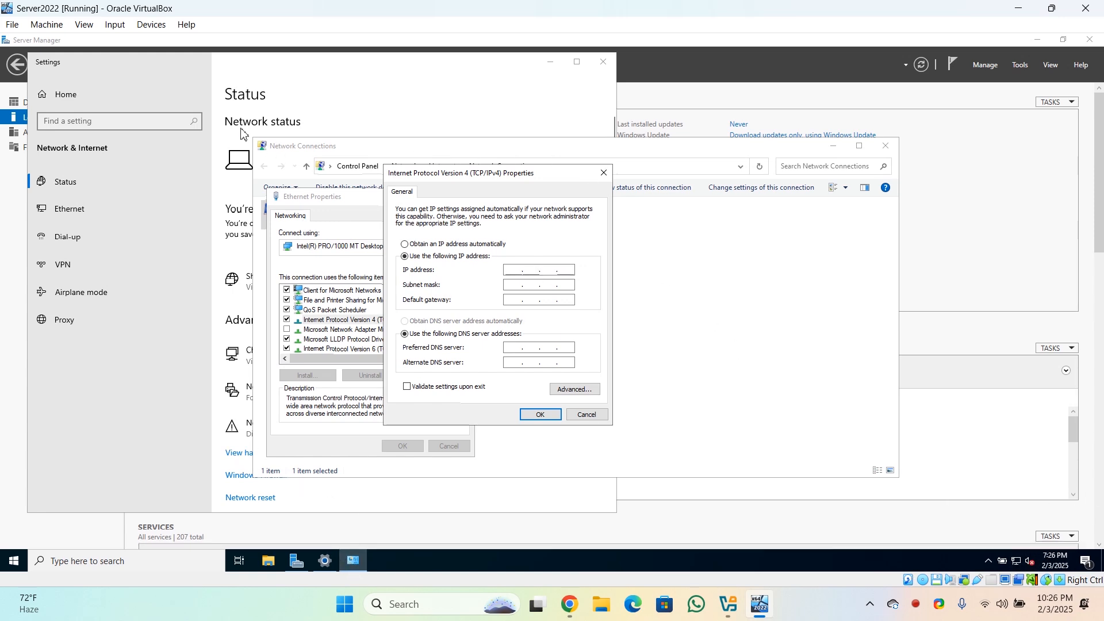
pyautogui.click(513, 277)
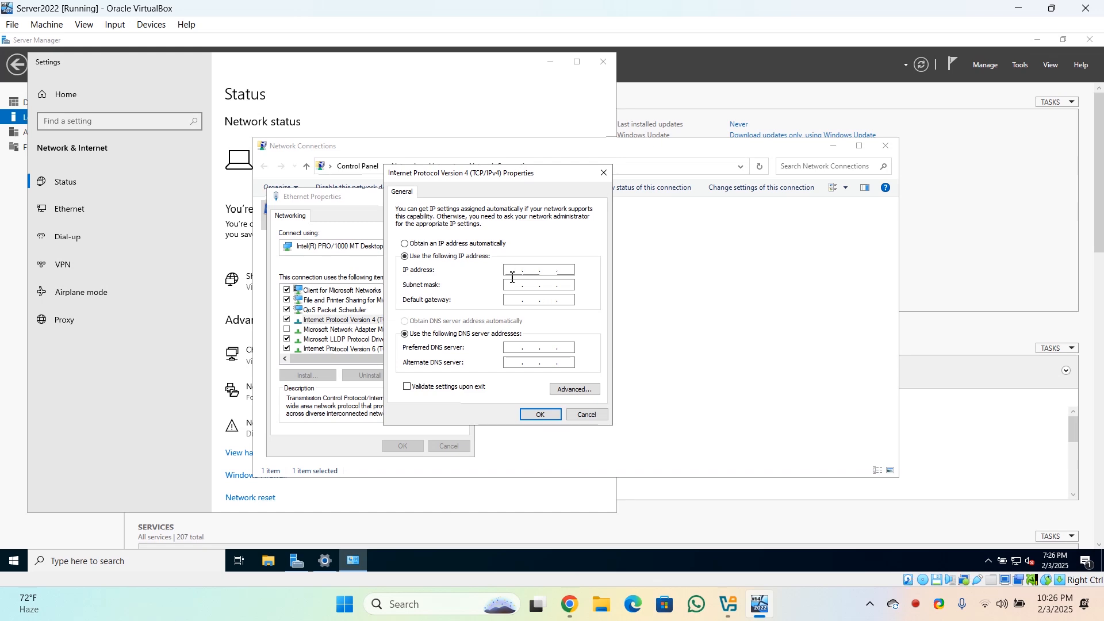
pyautogui.write('192.168 . 0 . 10')
pyautogui.click(515, 285)
pyautogui.click(523, 298)
pyautogui.write('192')
# Step: Set the preferred DNS server to 192.168.0.10 and the alternate to 8.8.8.8, and apply the Ethernet adapter settings
pyautogui.click(513, 349)
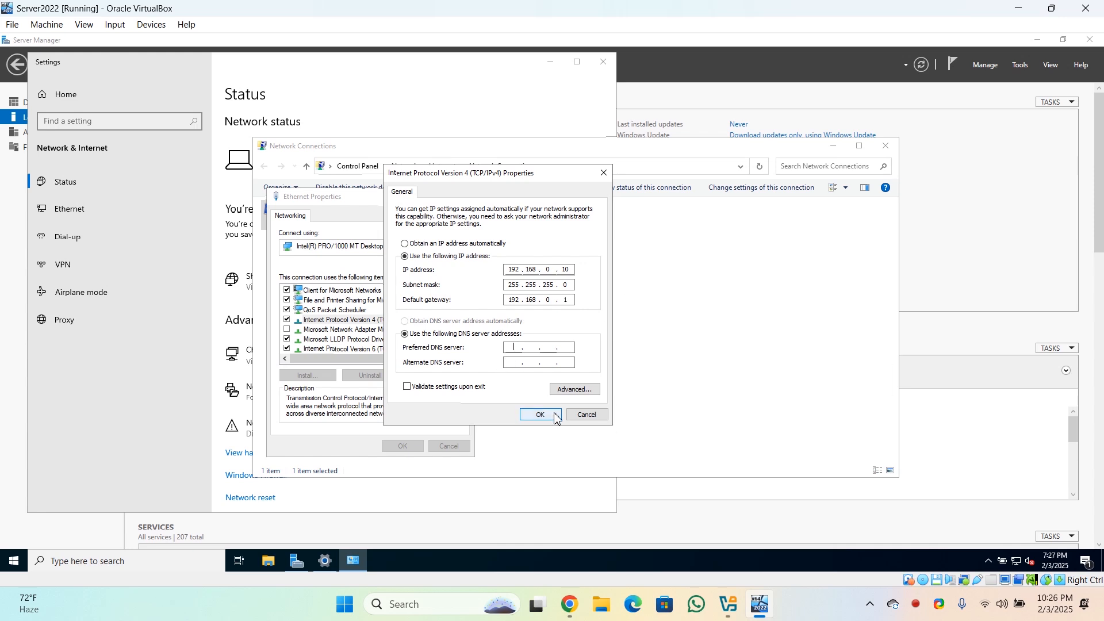
pyautogui.doubleClick(512, 270)
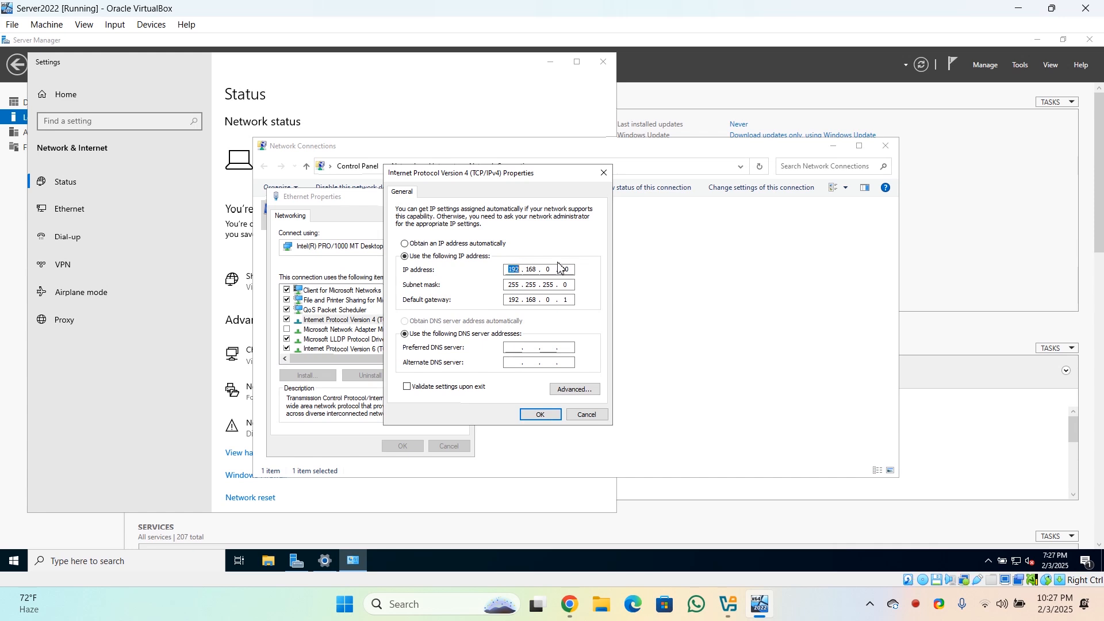
pyautogui.click(518, 347)
pyautogui.write('192 . 168 . 0 . 10')
pyautogui.press('Tab')
pyautogui.write('8')
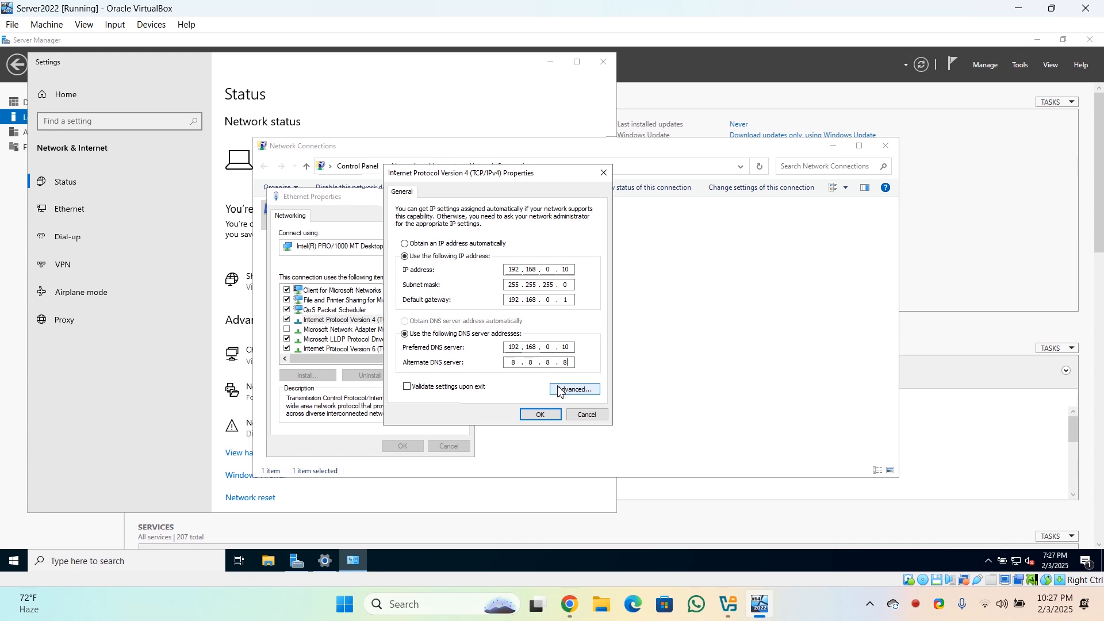
pyautogui.click(536, 413)
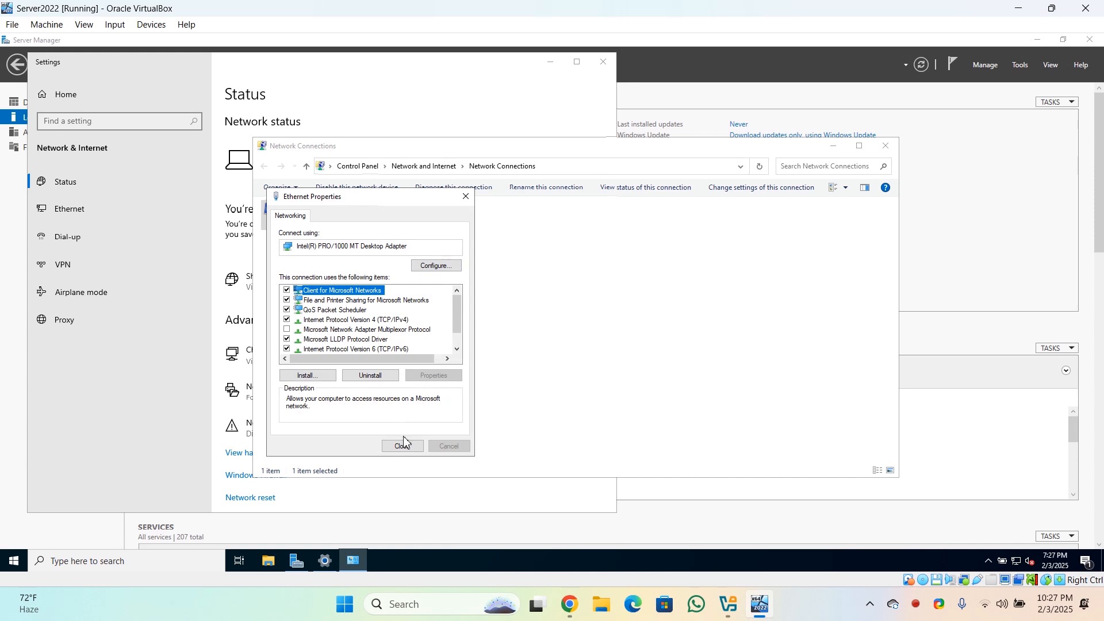
pyautogui.click(402, 447)
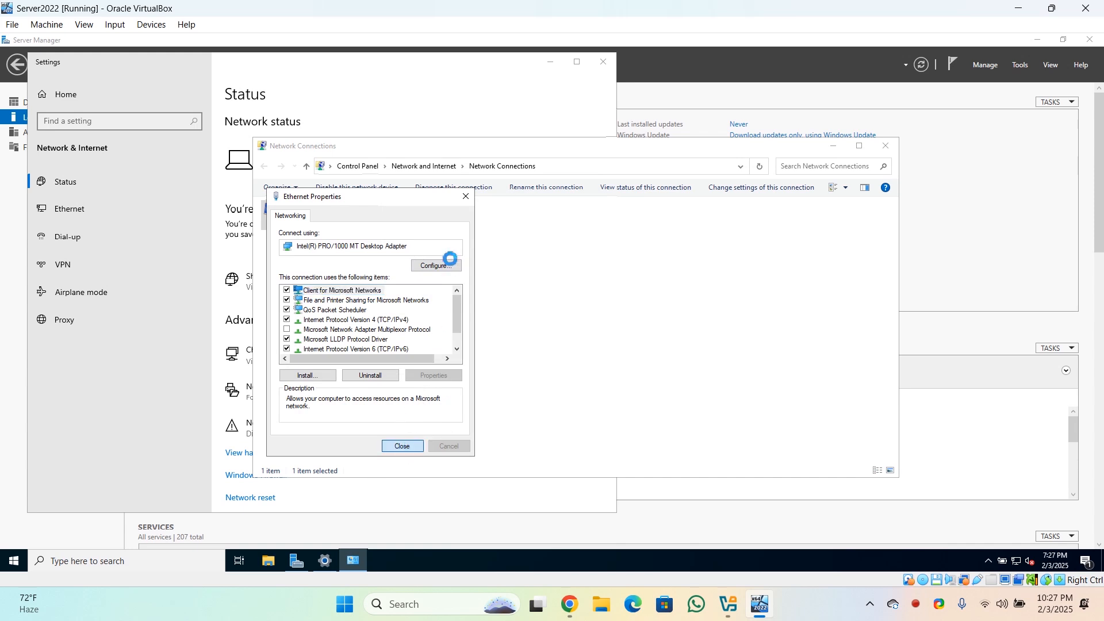
# Step: Close the Network Connections and Settings windows and refresh the Local Server properties in Server Manager
pyautogui.click(885, 145)
pyautogui.click(603, 61)
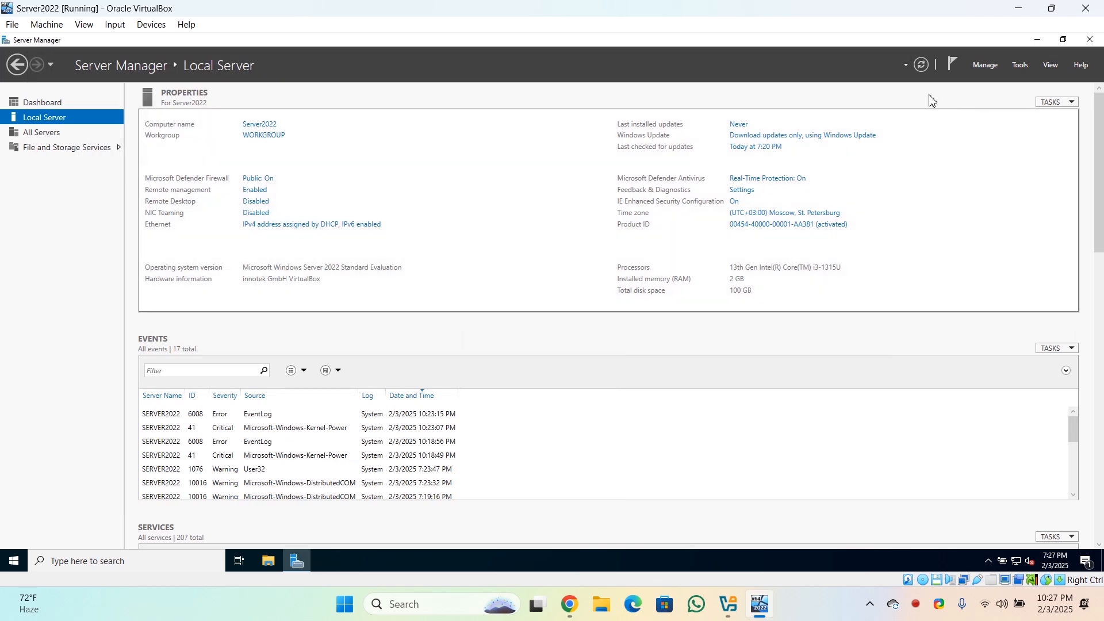
pyautogui.click(922, 66)
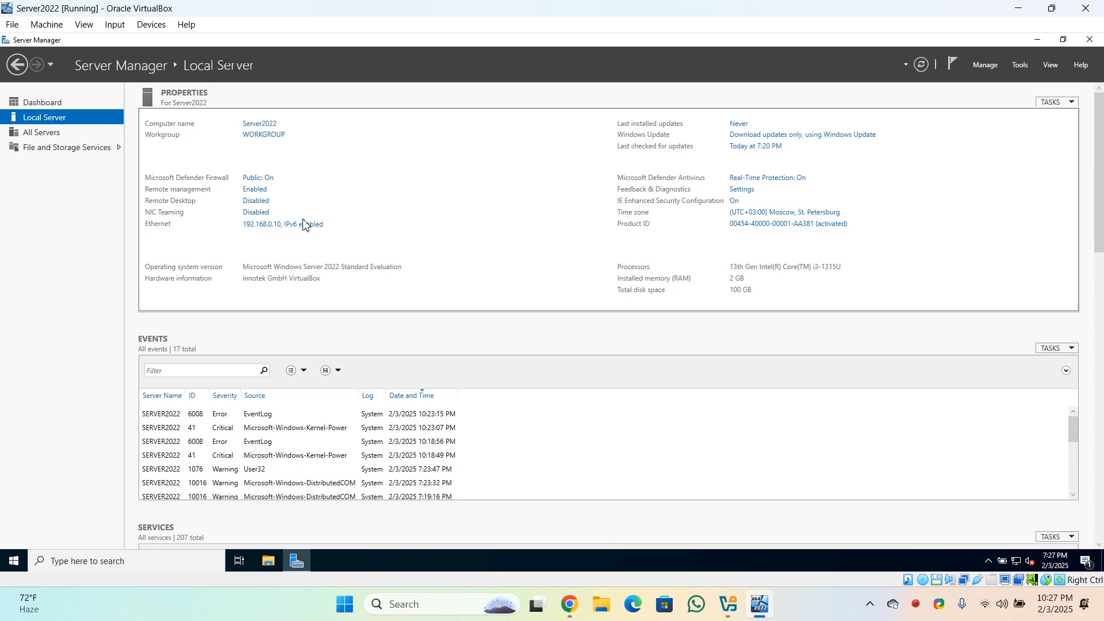
# Step: Try to rename the local server to "Windows Server" through its computer name settings
pyautogui.click(265, 126)
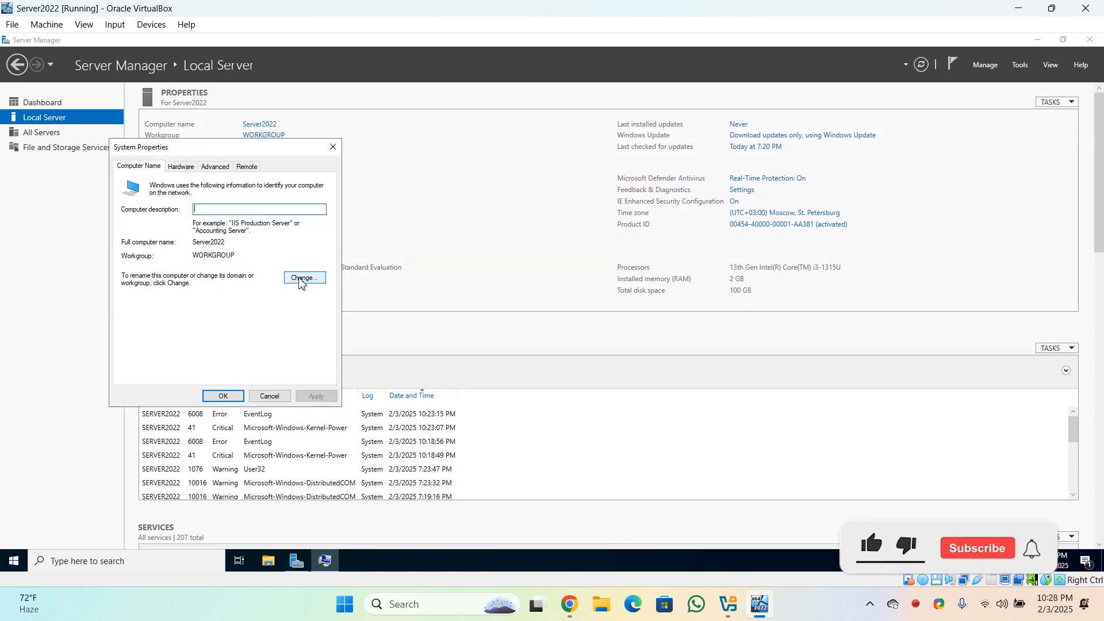
pyautogui.click(300, 278)
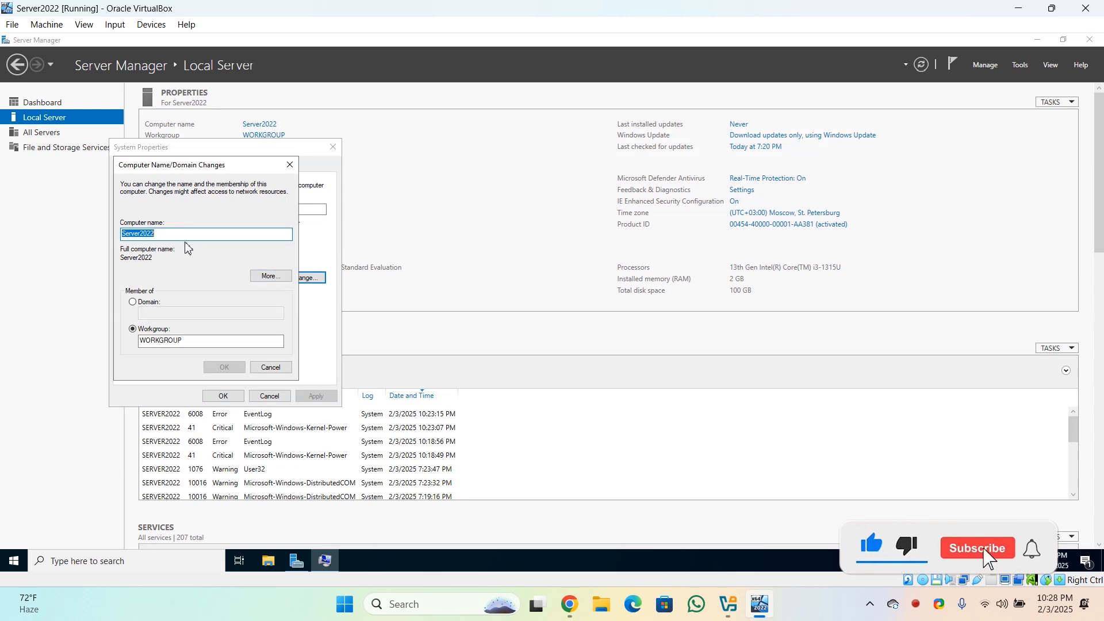
pyautogui.moveTo(209, 165); pyautogui.dragTo(490, 165)
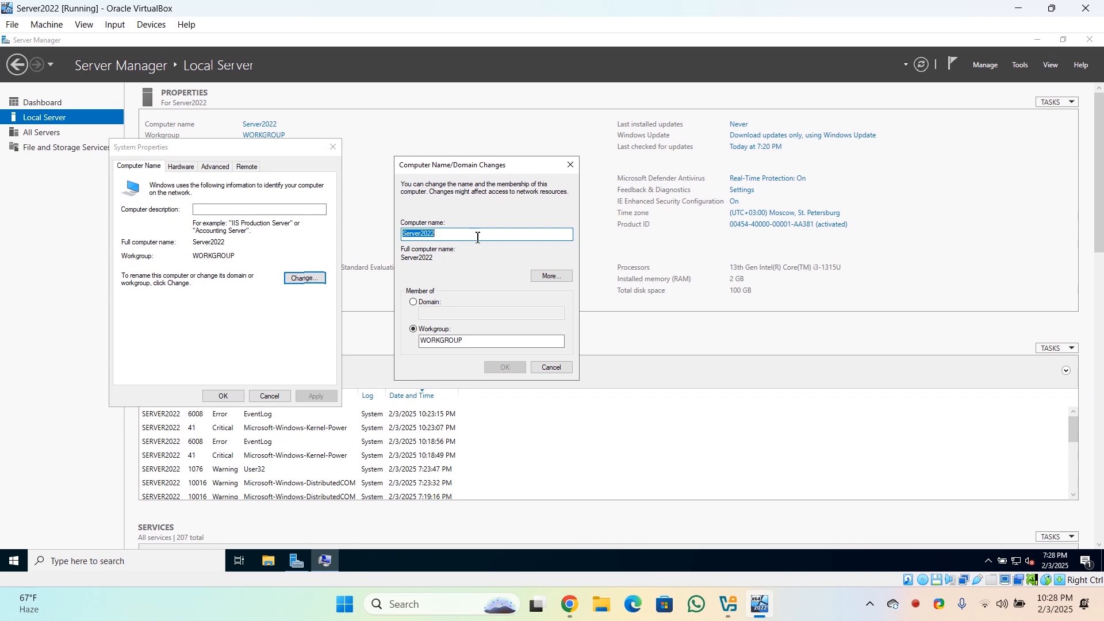
pyautogui.press('BackSpace')
pyautogui.write('Wind')
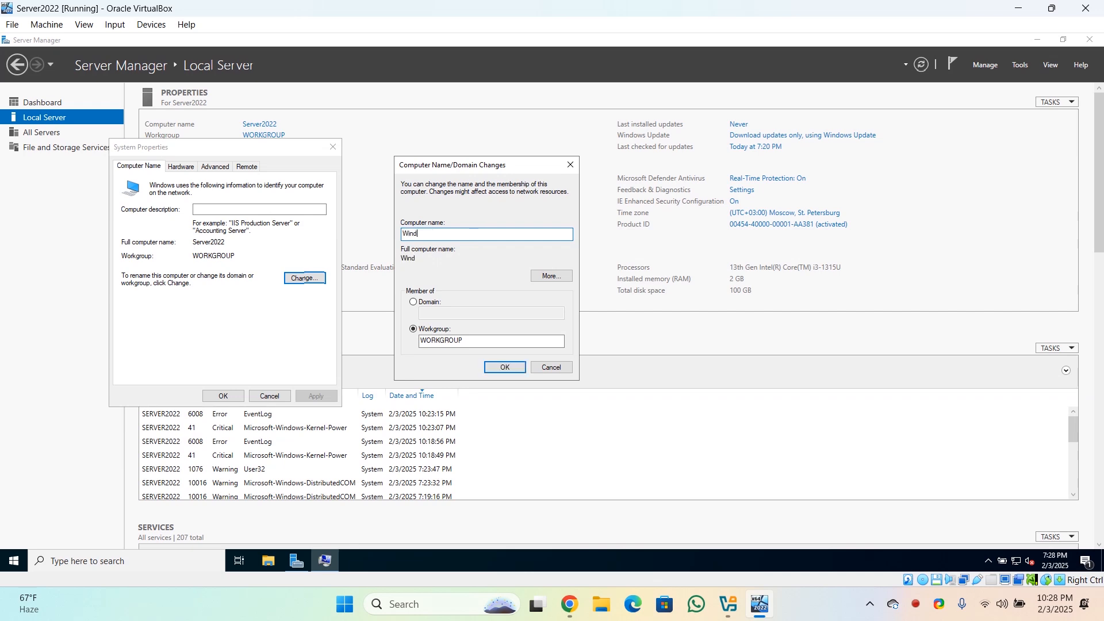
pyautogui.write('ows Server')
pyautogui.press('Return')
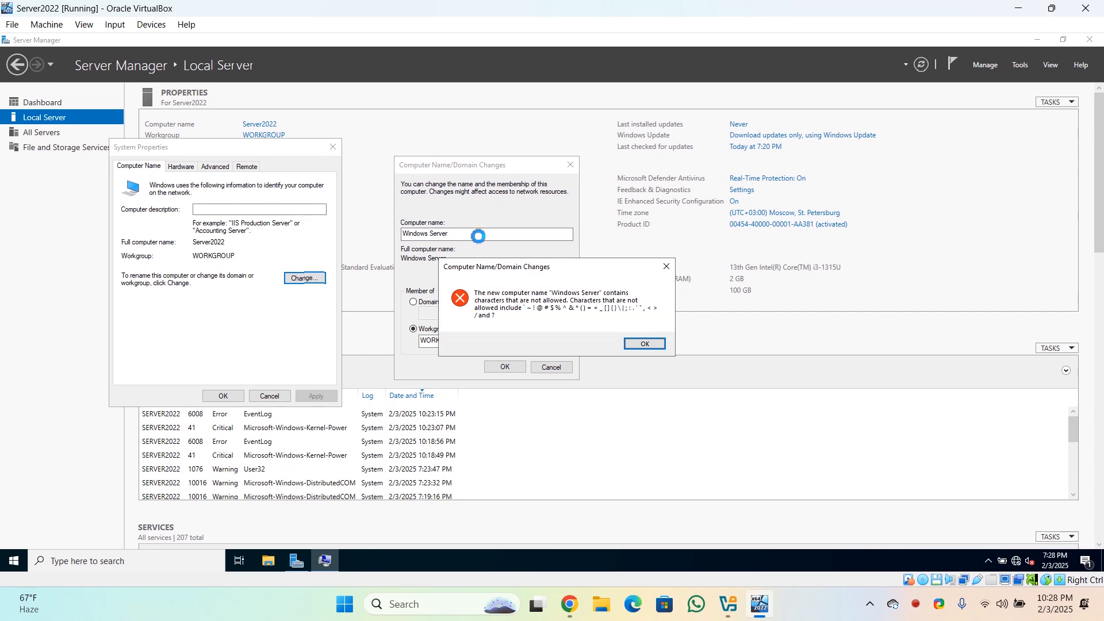
pyautogui.click(644, 344)
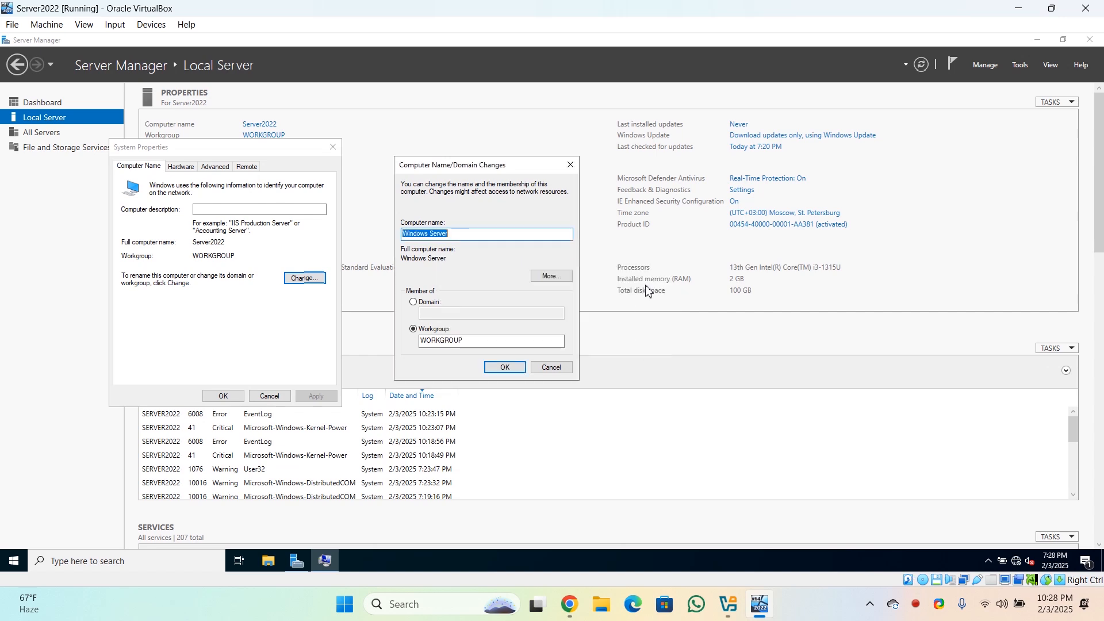
# Step: Remove the space from the new computer name so it reads WindowsServer, and accept the change
pyautogui.click(430, 233)
pyautogui.press('BackSpace')
pyautogui.click(501, 369)
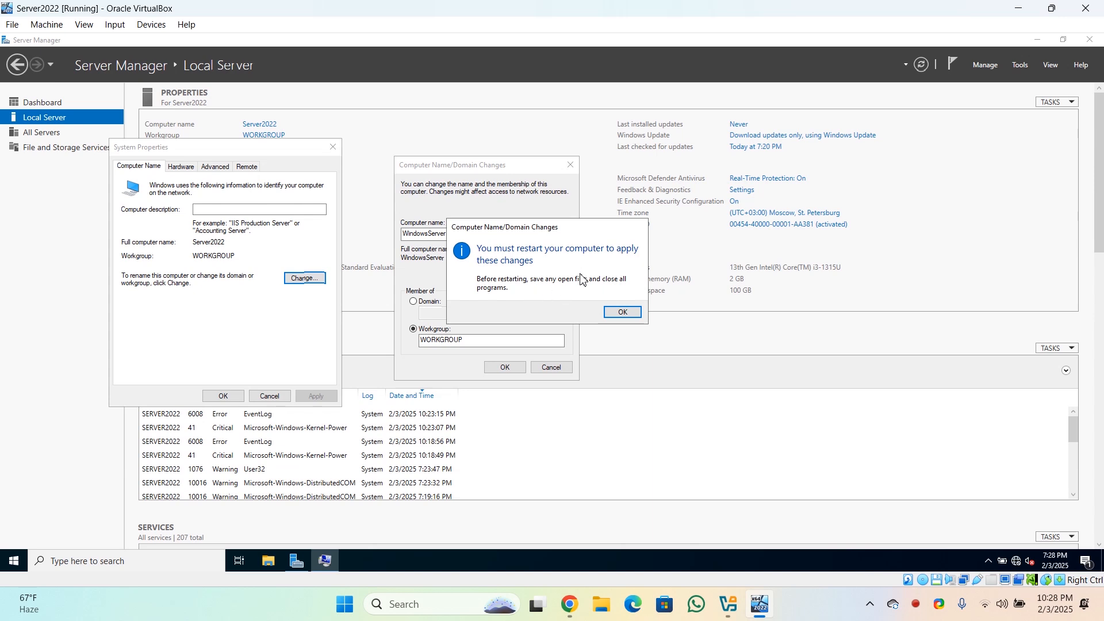
pyautogui.click(622, 312)
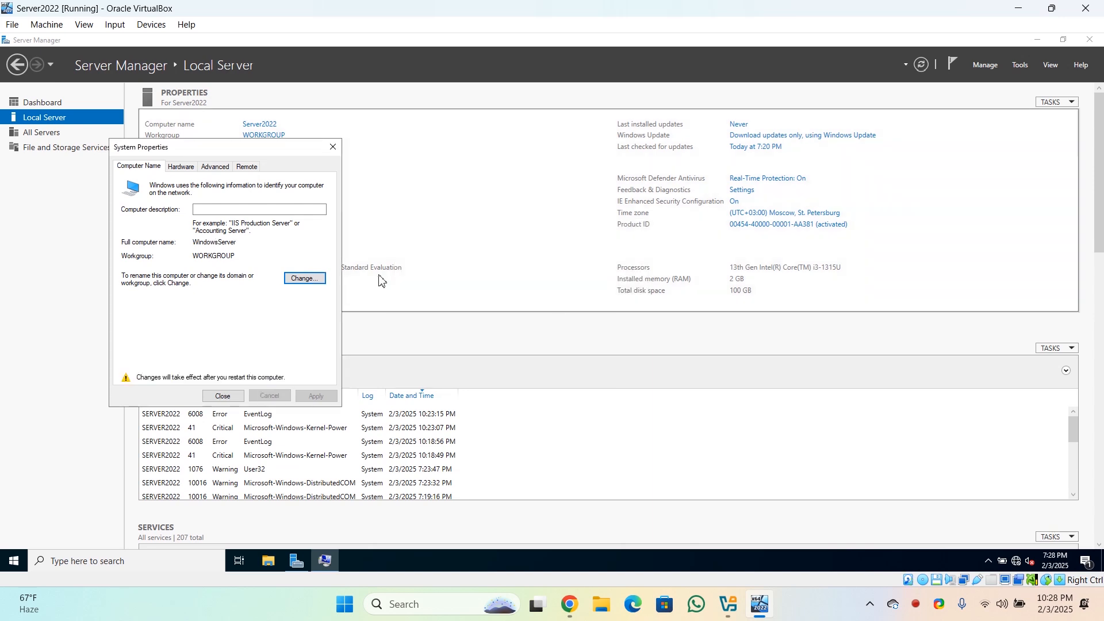
# Step: Close System Properties and restart the server immediately to apply the new computer name
pyautogui.click(227, 397)
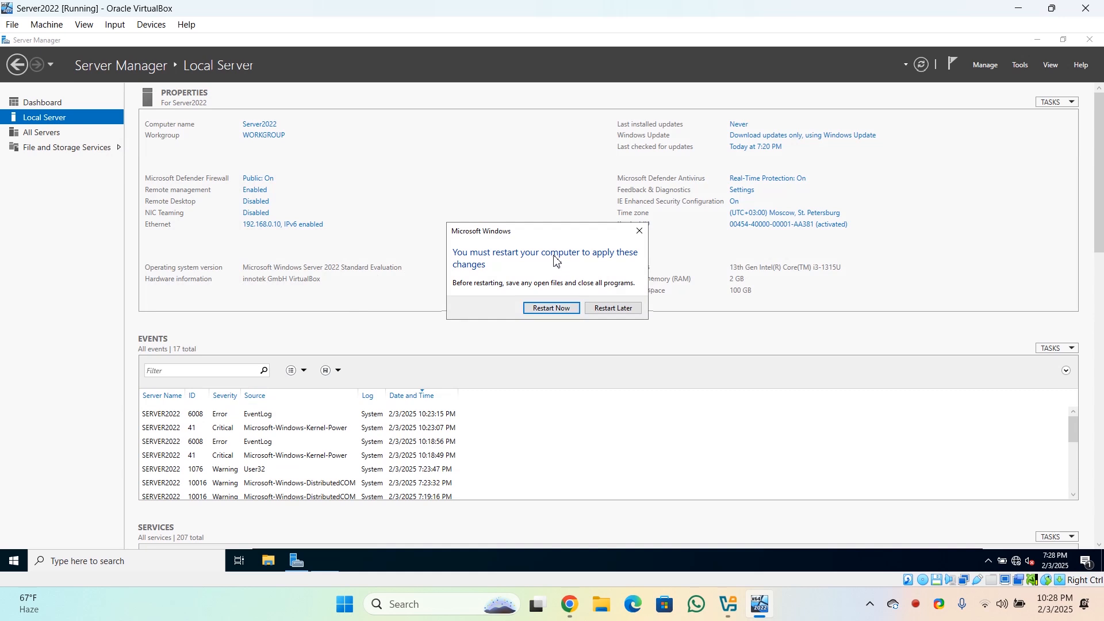
pyautogui.moveTo(560, 231); pyautogui.dragTo(372, 285)
pyautogui.click(369, 365)
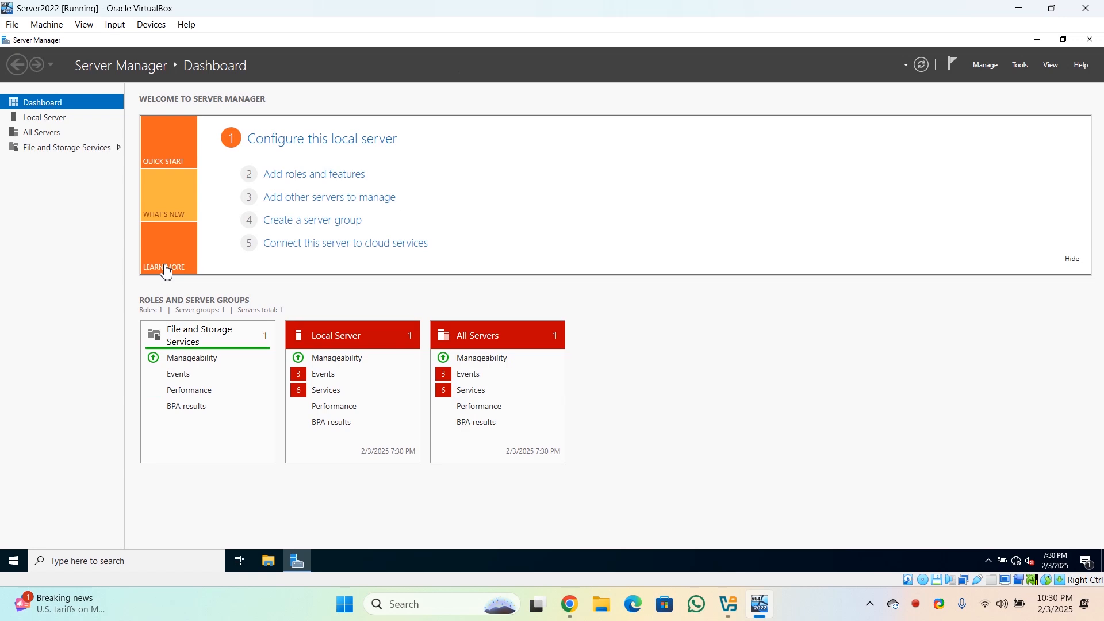
# Step: Set the local server's time zone to (UTC+06:00) Dhaka and refresh the Local Server properties
pyautogui.click(44, 119)
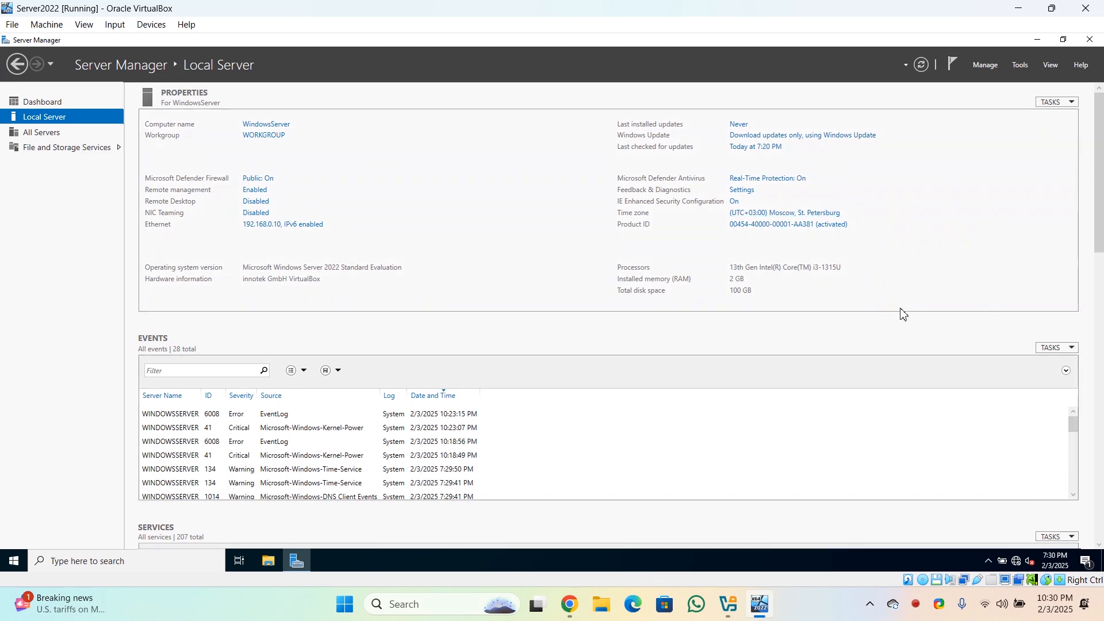
pyautogui.click(777, 214)
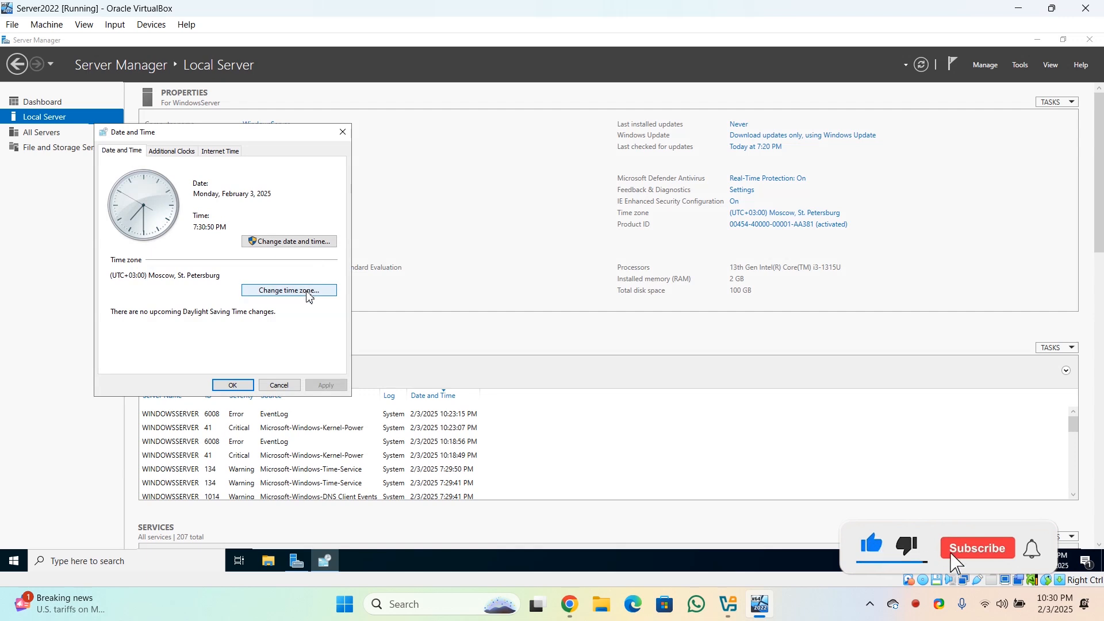
pyautogui.click(308, 293)
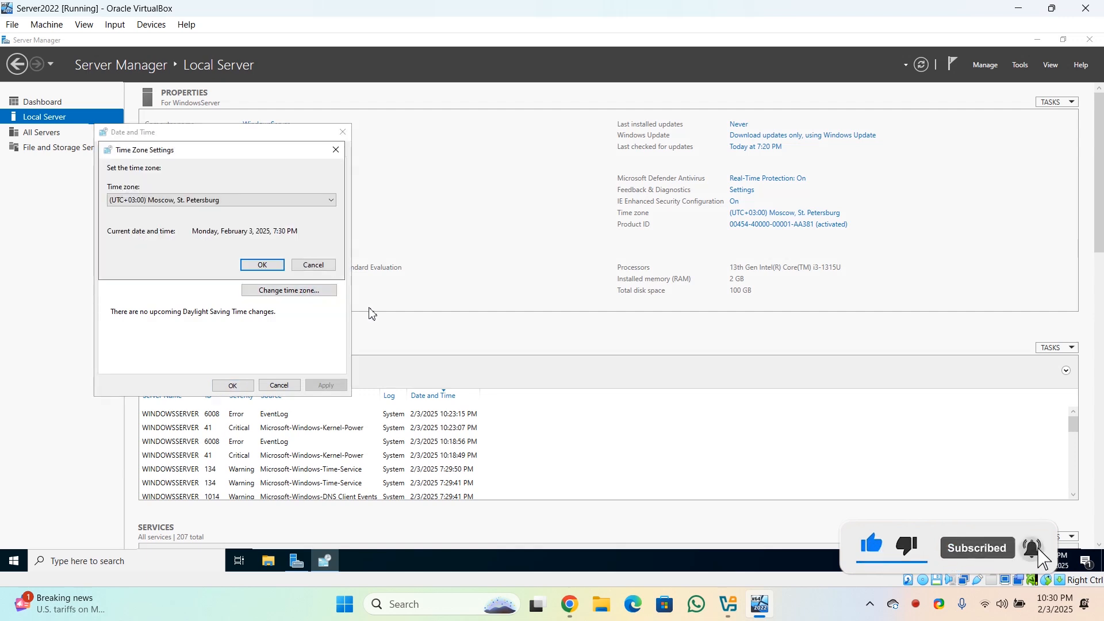
pyautogui.click(231, 201)
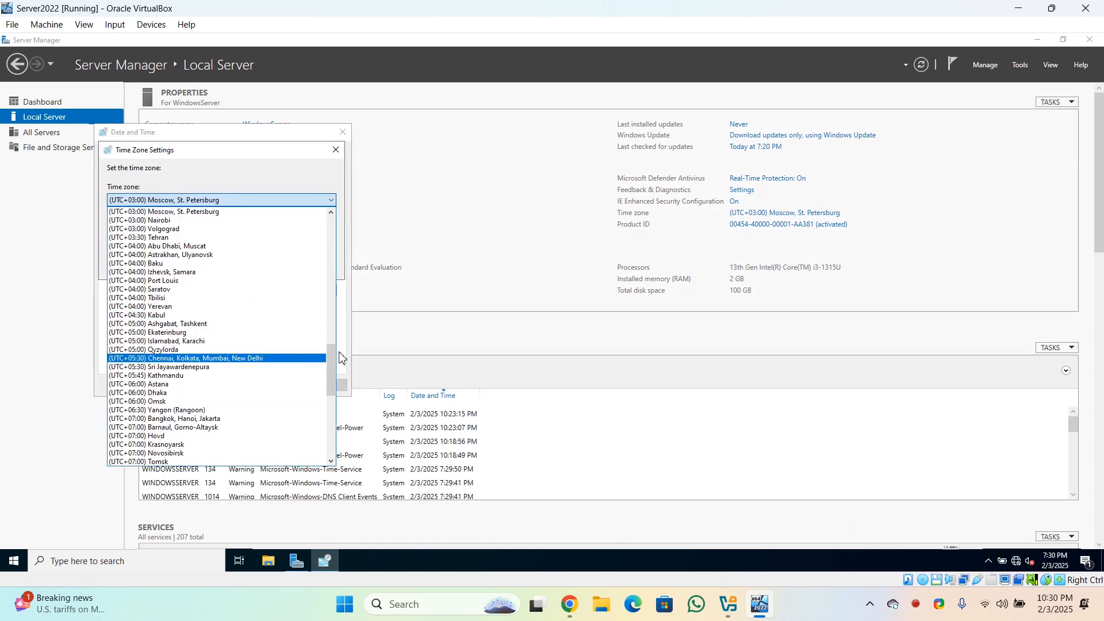
pyautogui.moveTo(333, 356); pyautogui.dragTo(332, 359)
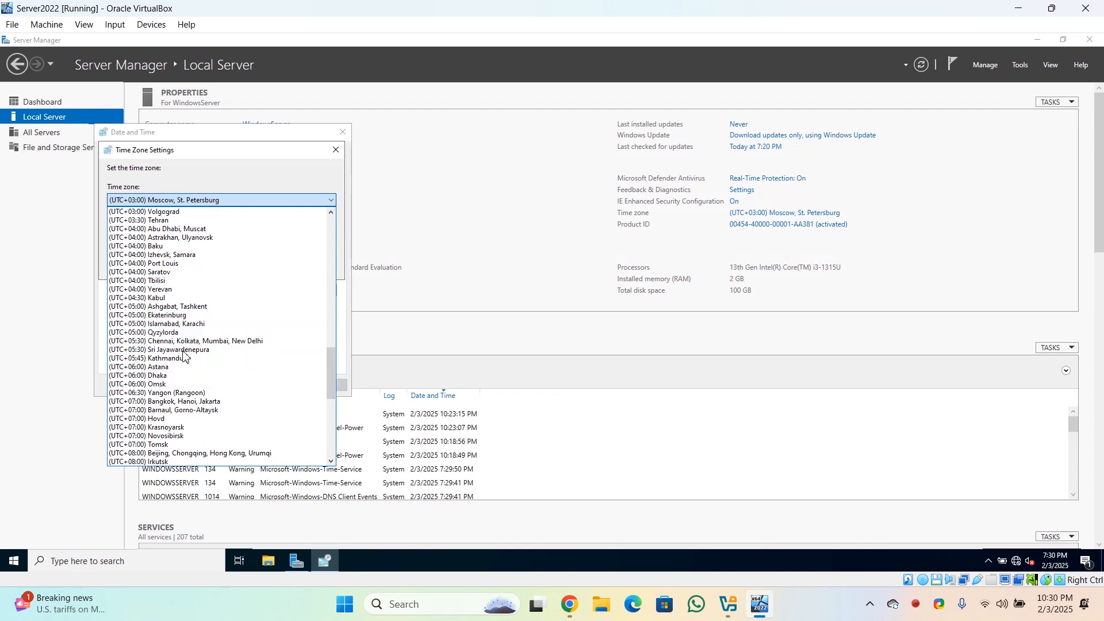
pyautogui.click(179, 377)
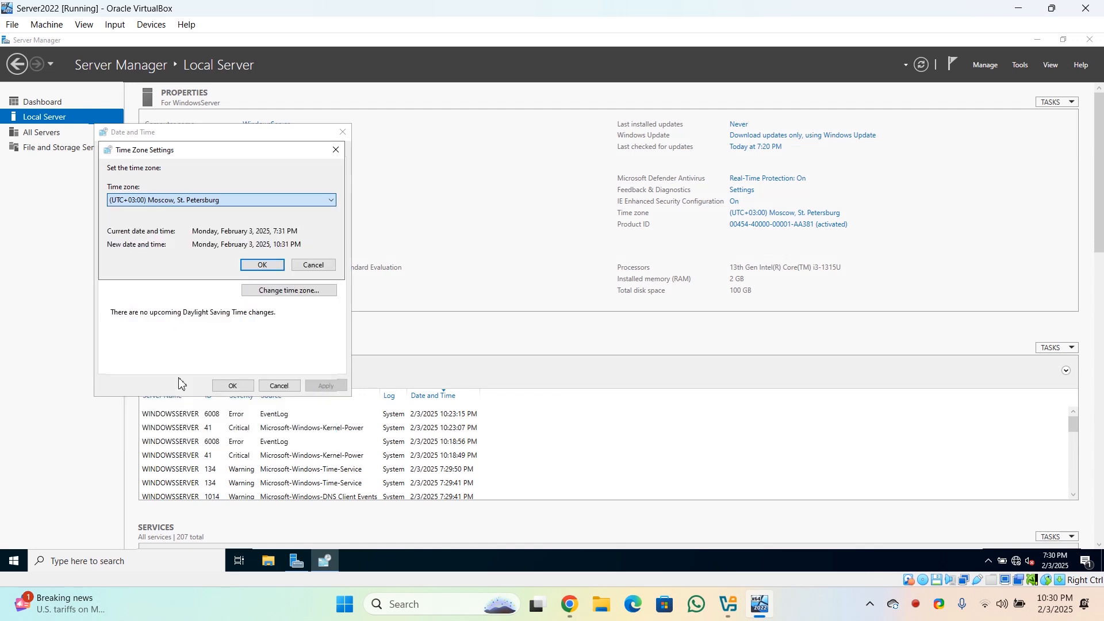
pyautogui.click(277, 269)
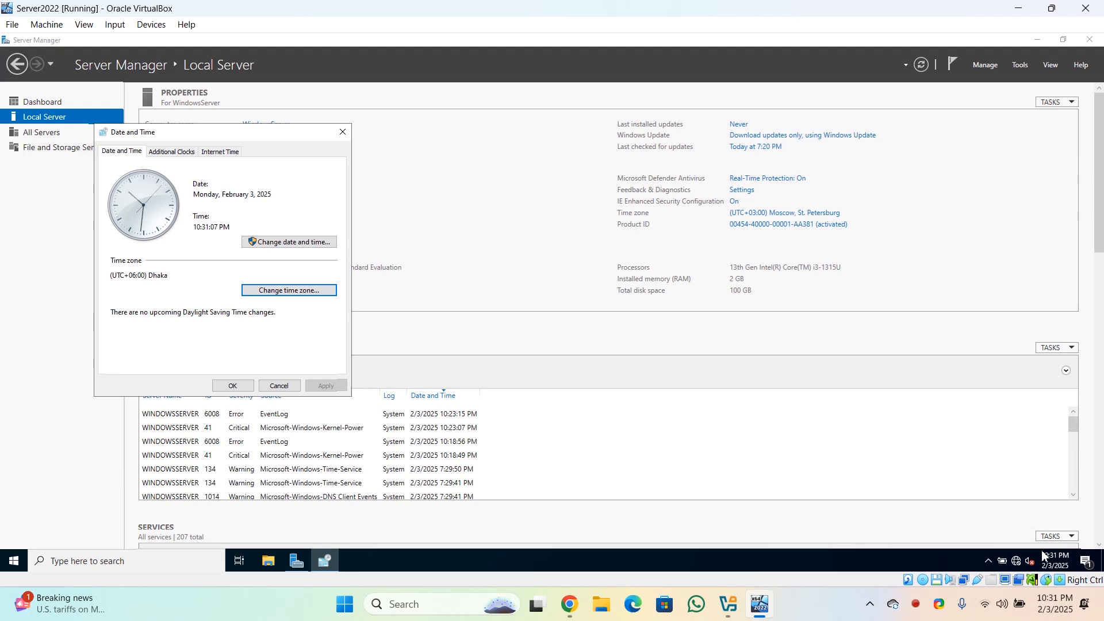
pyautogui.click(230, 386)
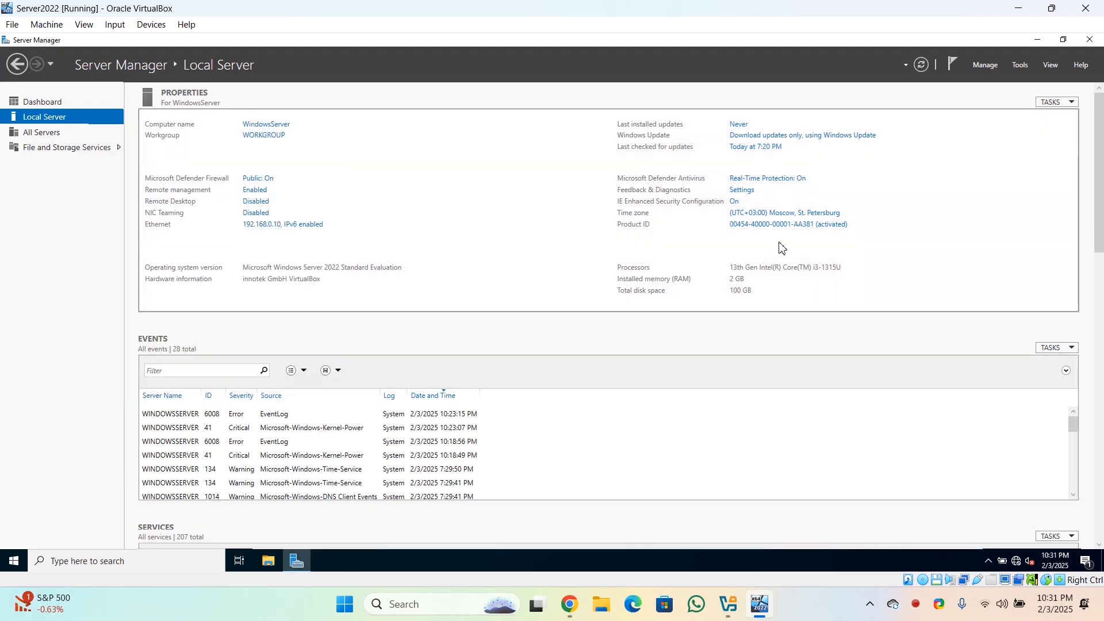
pyautogui.click(920, 69)
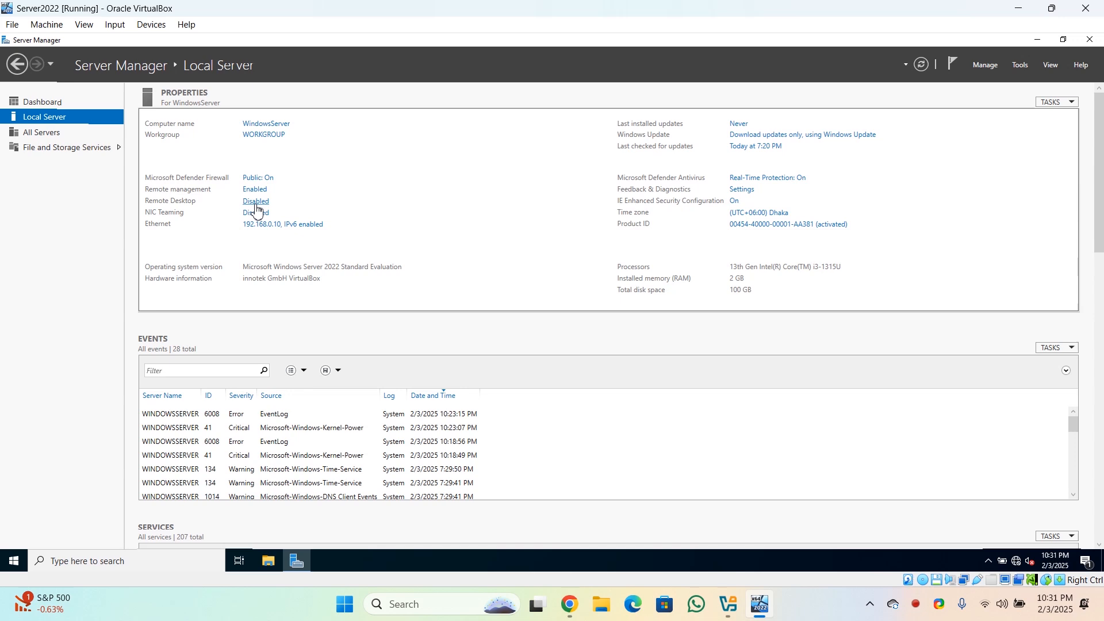
# Step: Allow Remote Desktop connections to this computer with Network Level Authentication required, apply the setting, and refresh the Local Server properties
pyautogui.click(256, 201)
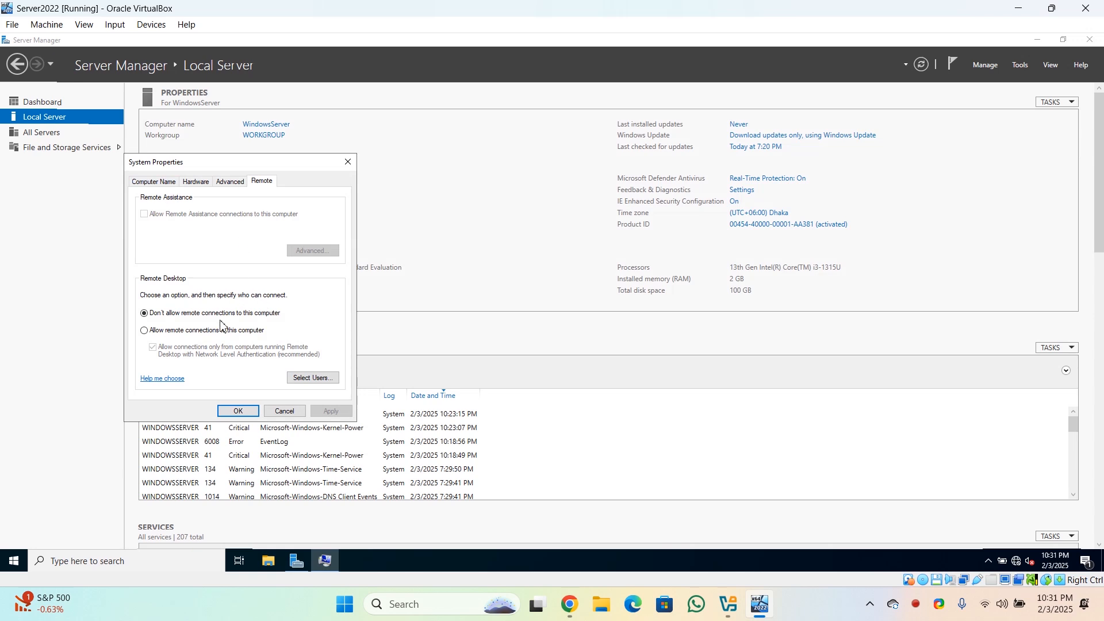
pyautogui.click(158, 331)
pyautogui.click(243, 288)
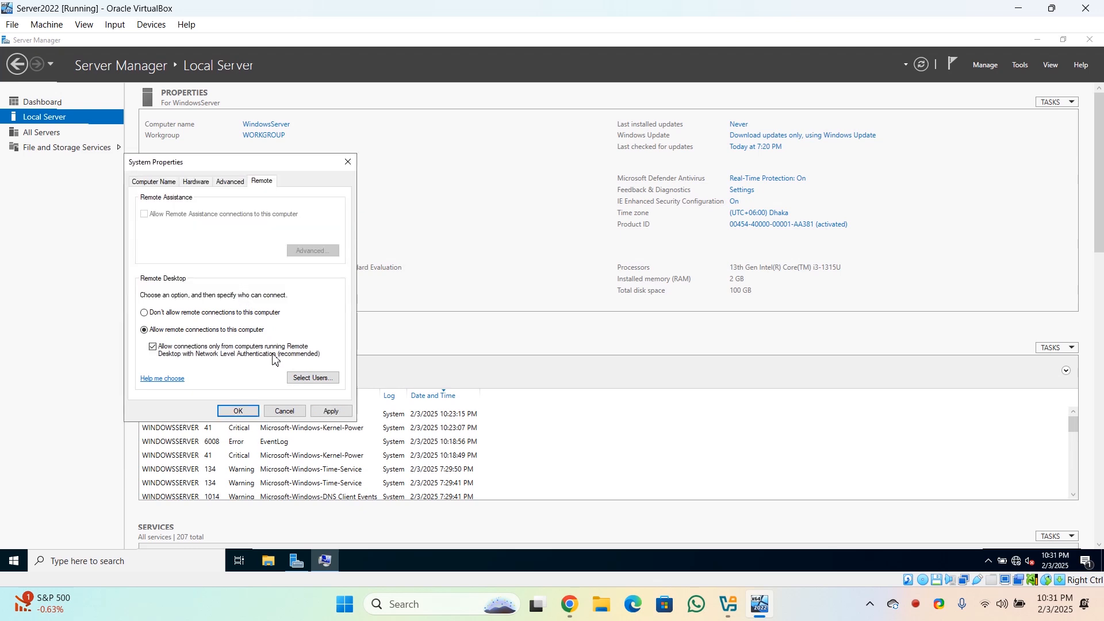
pyautogui.click(338, 411)
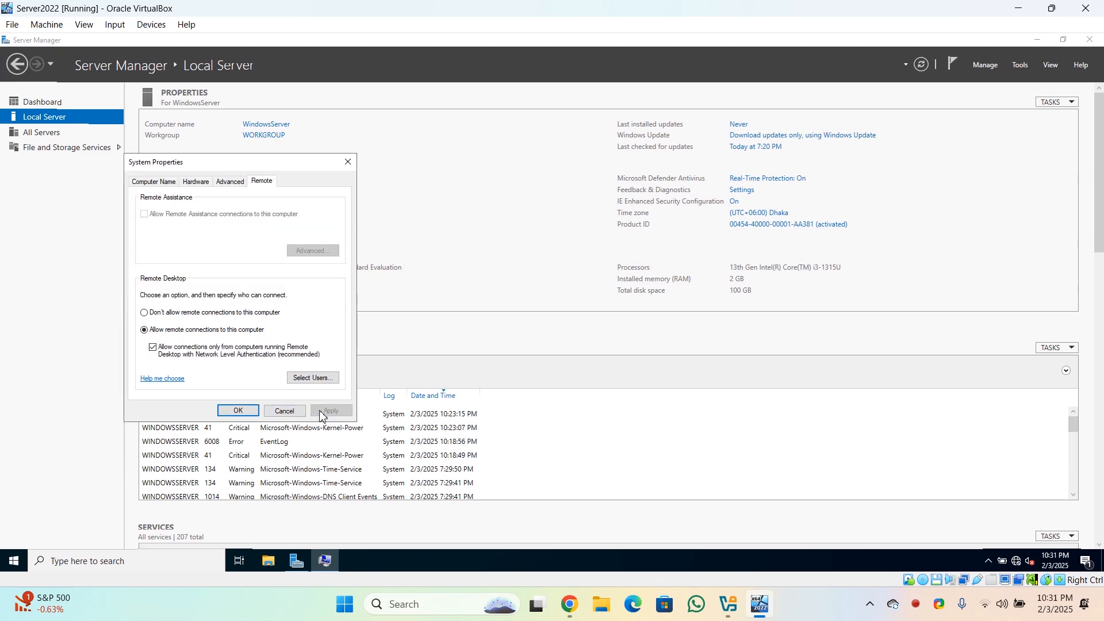
pyautogui.click(238, 411)
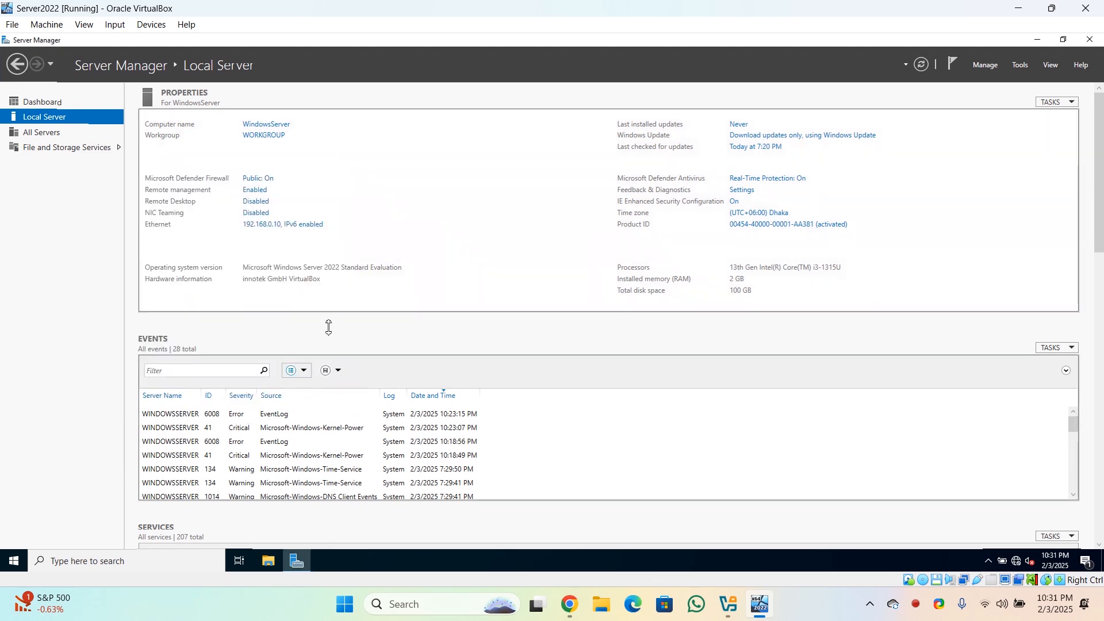
pyautogui.click(921, 65)
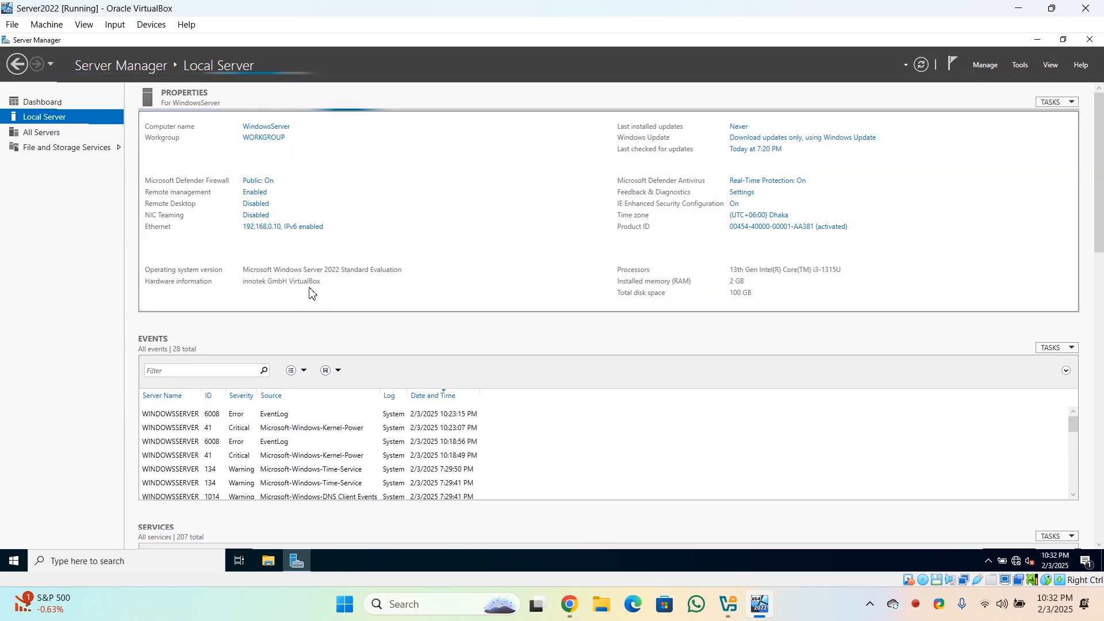